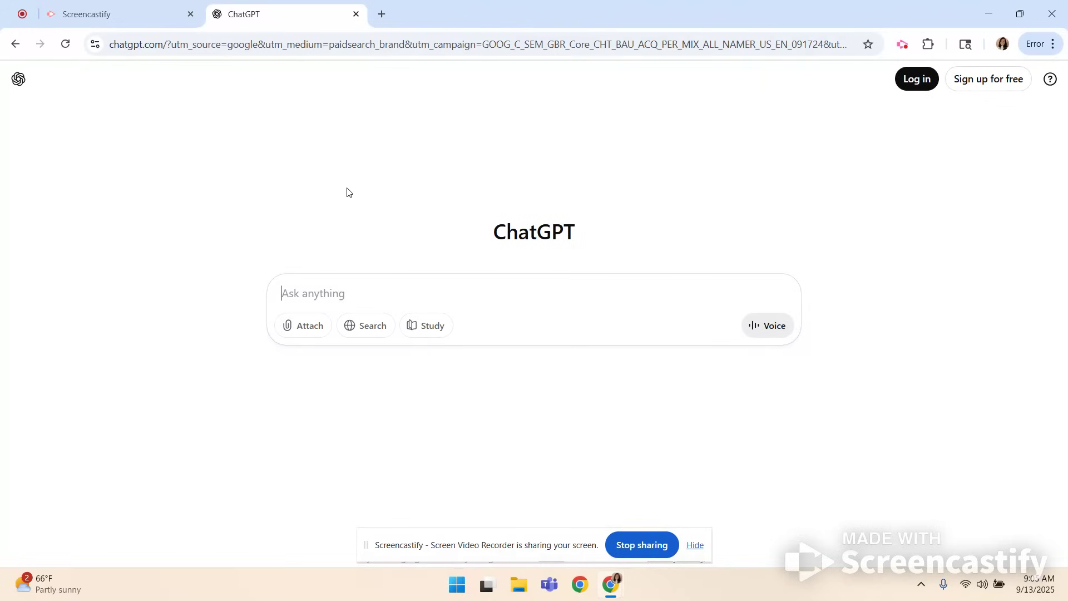
- Ask ChatGPT for a 'from-to' goal for a student solving multi-digit multiplication problems at 30% accuracy
{"action": "type", "text": "Compose a "}
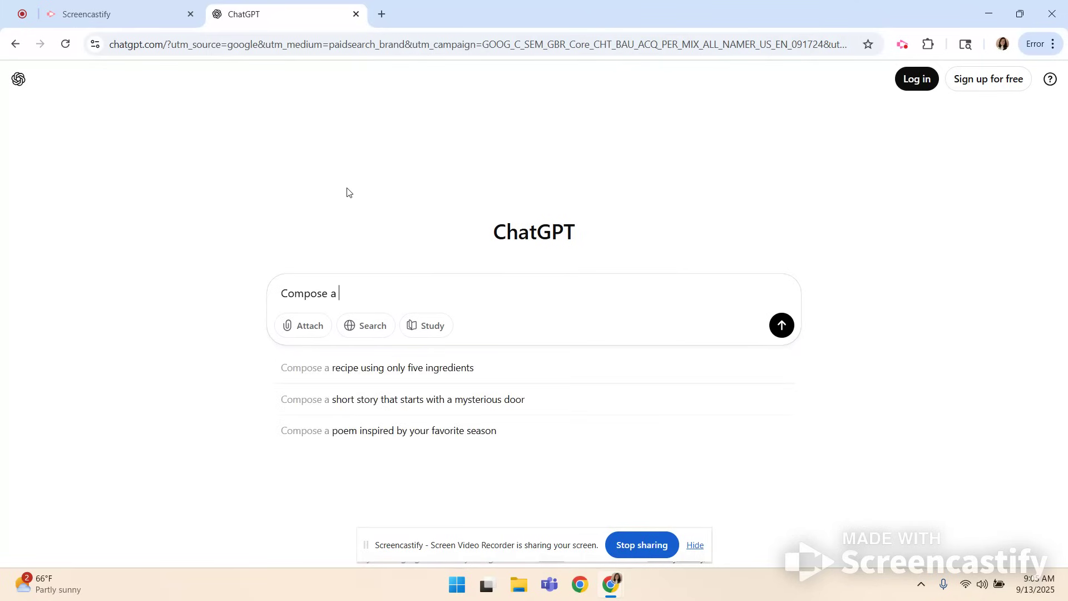
{"action": "type", "text": "goal "}
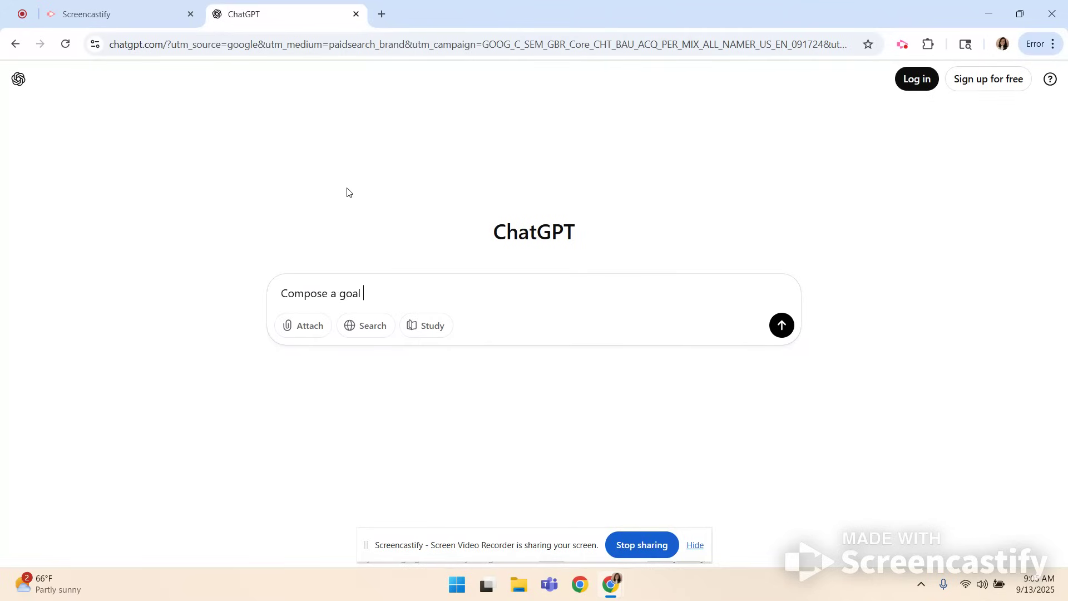
{"action": "type", "text": "with a 'from-to' structure for a student name"}
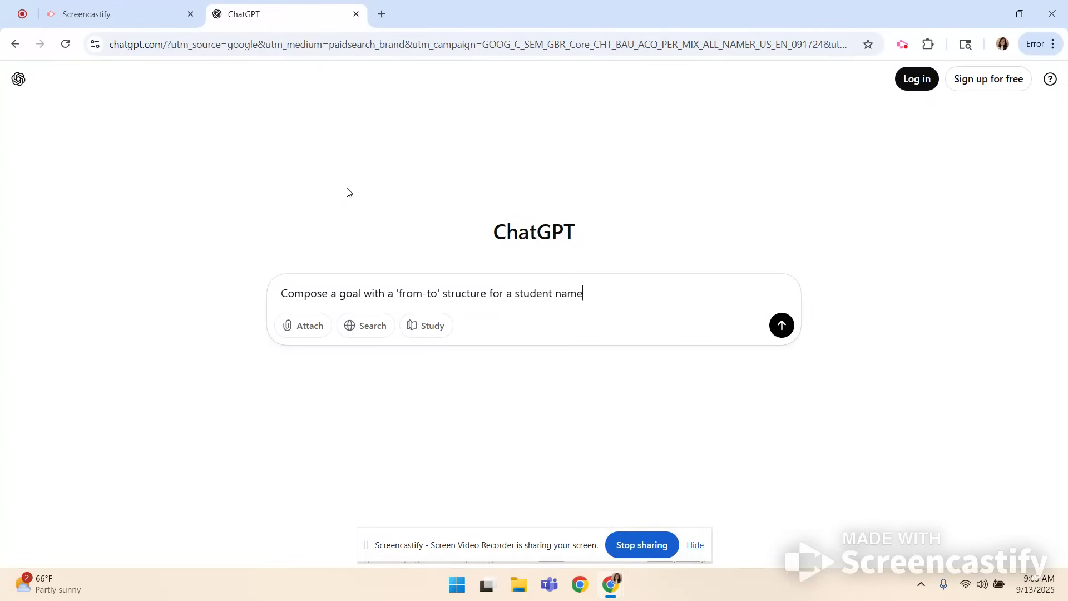
{"action": "type", "text": "d \"student\" who is currently comp"}
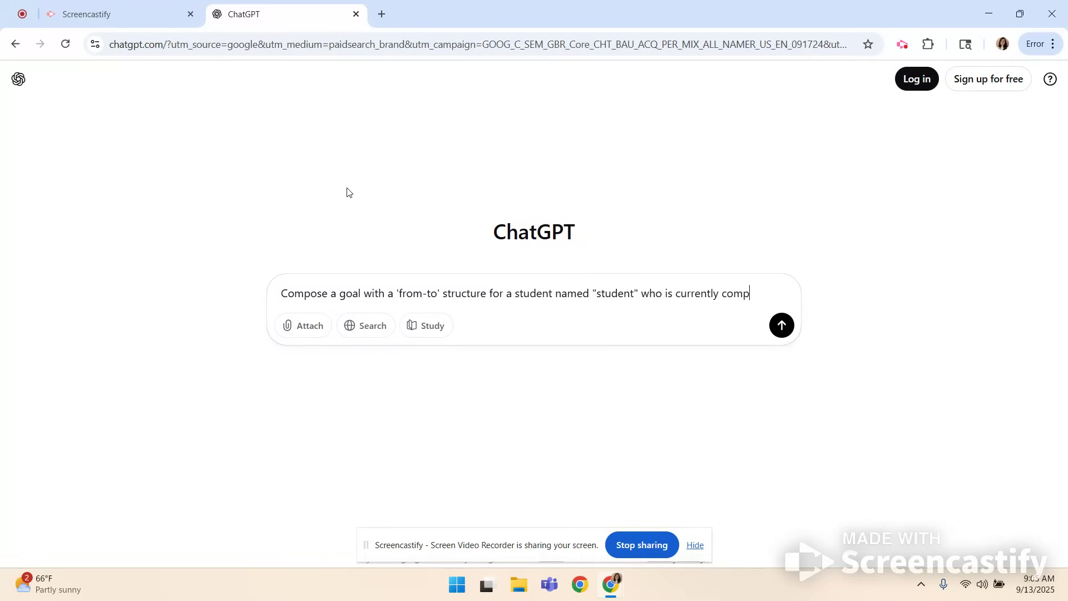
{"action": "type", "text": "leting multi-digit"}
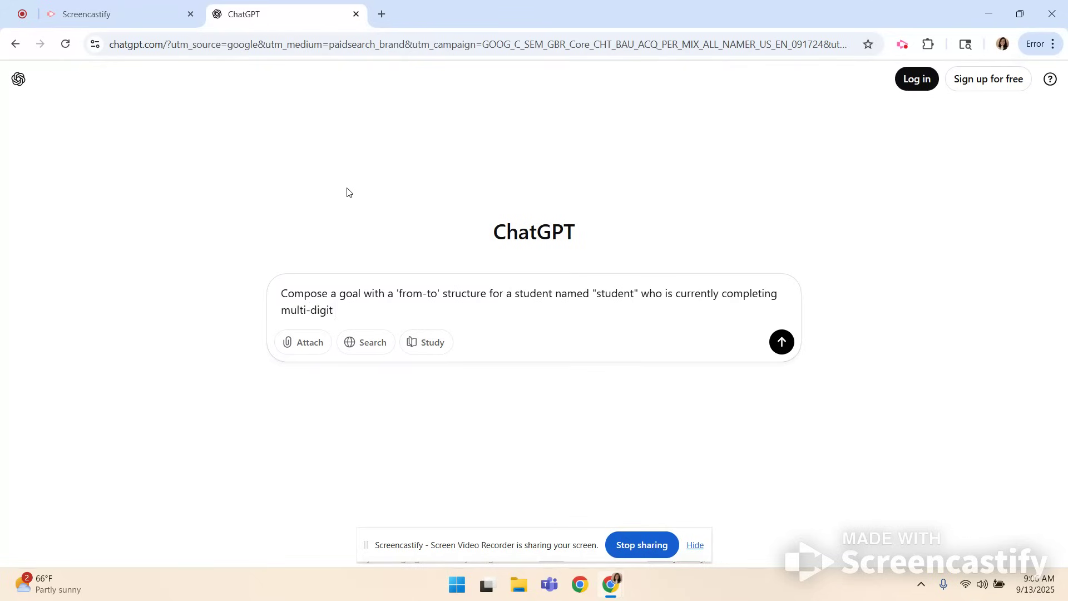
{"action": "type", "text": "multiplic"}
{"action": "key", "text": "BackSpace"}
{"action": "type", "text": "cation progres"}
{"action": "key", "text": "BackSpace"}
{"action": "key", "text": "BackSpace"}
{"action": "key", "text": "BackSpace"}
{"action": "key", "text": "BackSpace"}
{"action": "type", "text": "be"}
{"action": "key", "text": "BackSpace"}
{"action": "type", "text": "lems "}
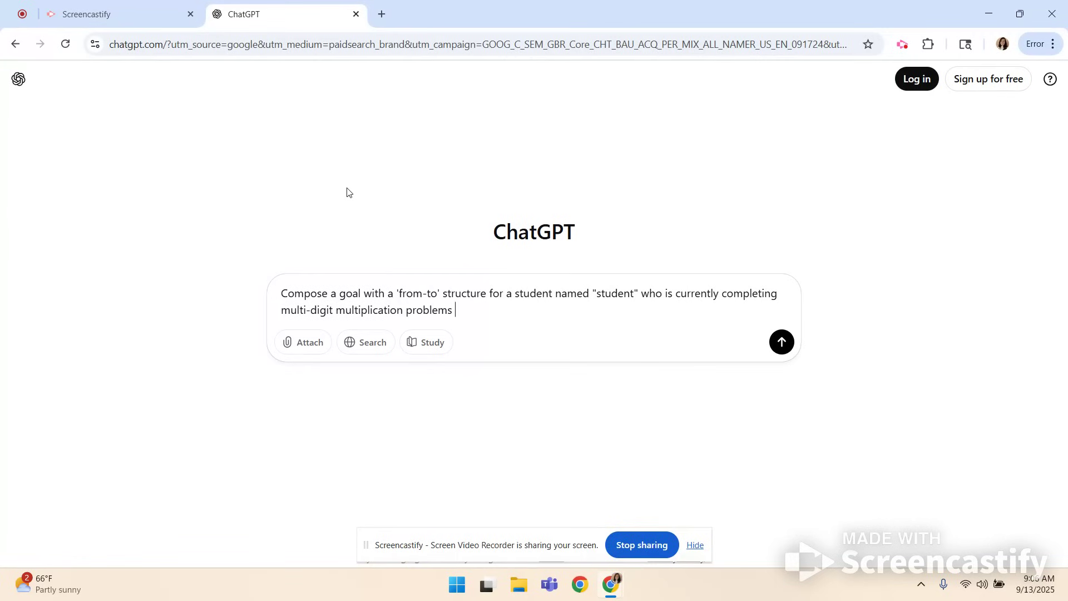
{"action": "type", "text": "with 30% accuracy."}
{"action": "key", "text": "Return"}
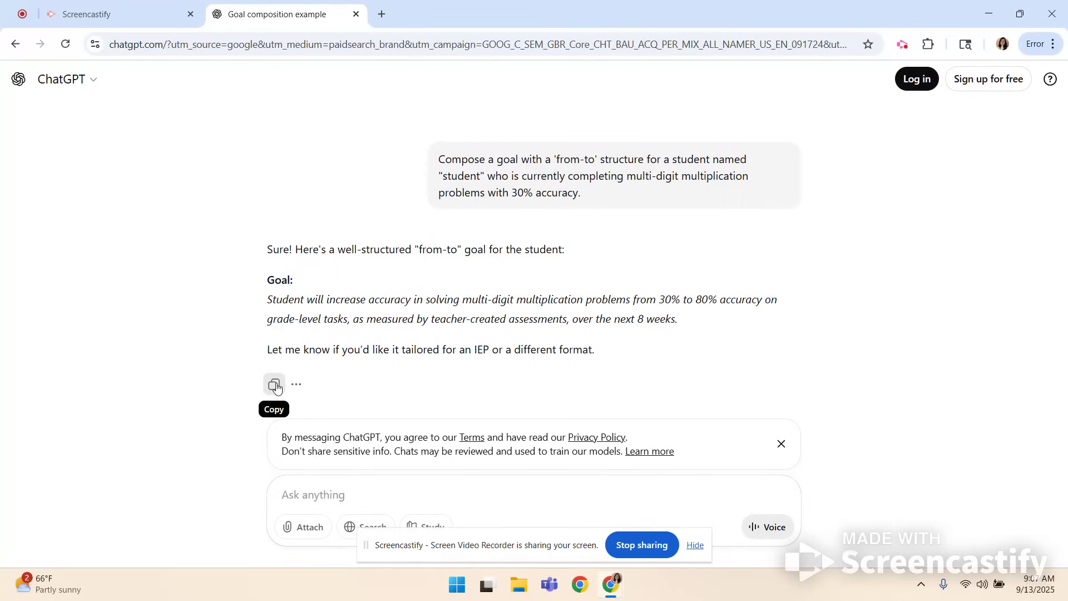
- Copy ChatGPT's from-to multiplication goal reply
{"action": "left_click", "coordinate": [273, 390]}
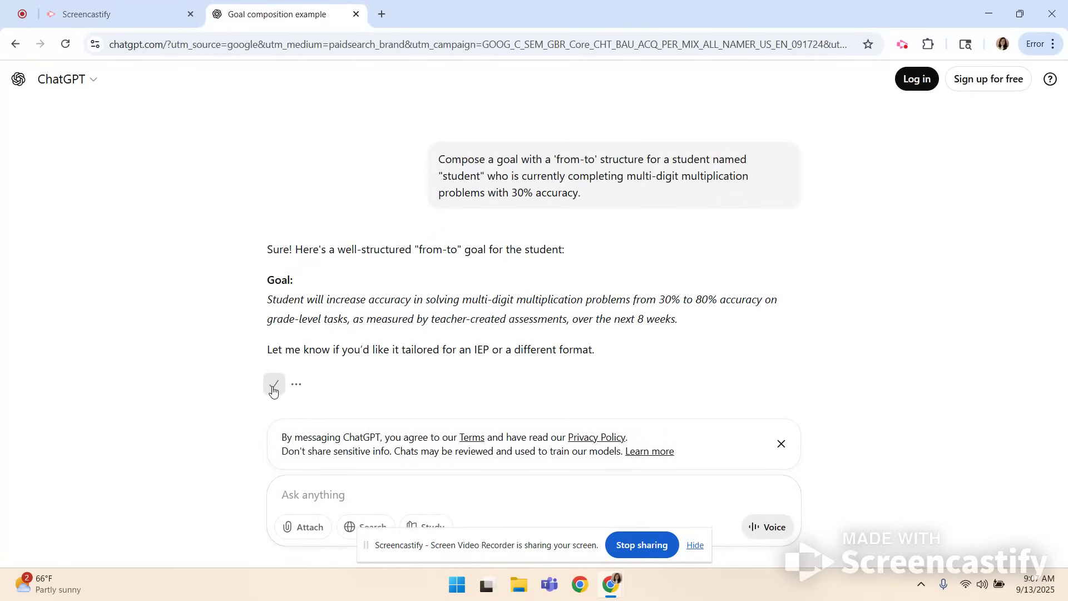
- Create a new blank Google Docs document from Google Drive in a new tab
{"action": "left_click", "coordinate": [382, 16]}
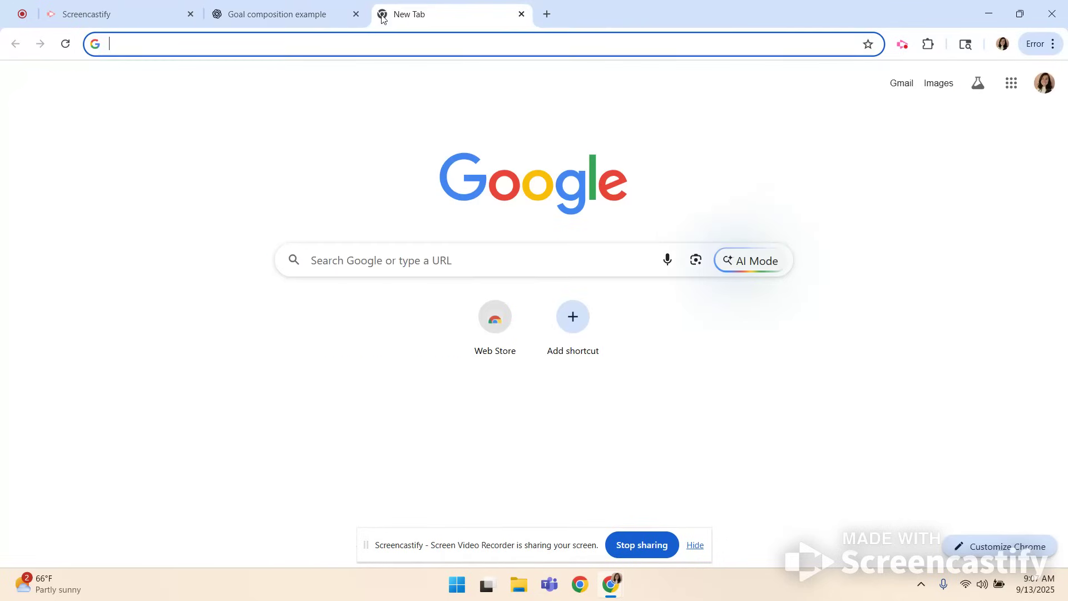
{"action": "left_click", "coordinate": [1011, 83]}
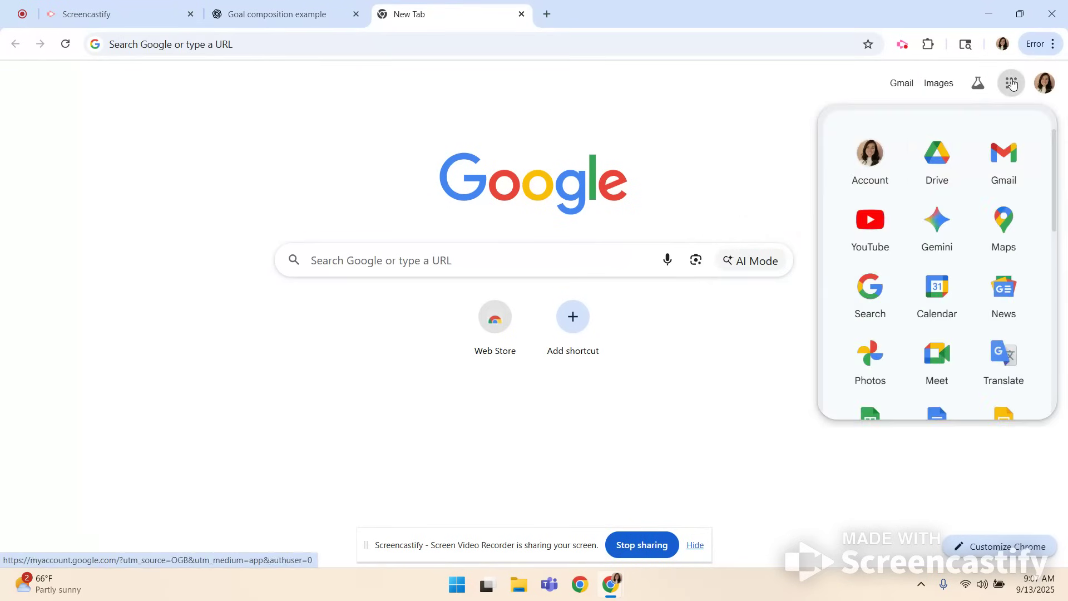
{"action": "left_click", "coordinate": [943, 161]}
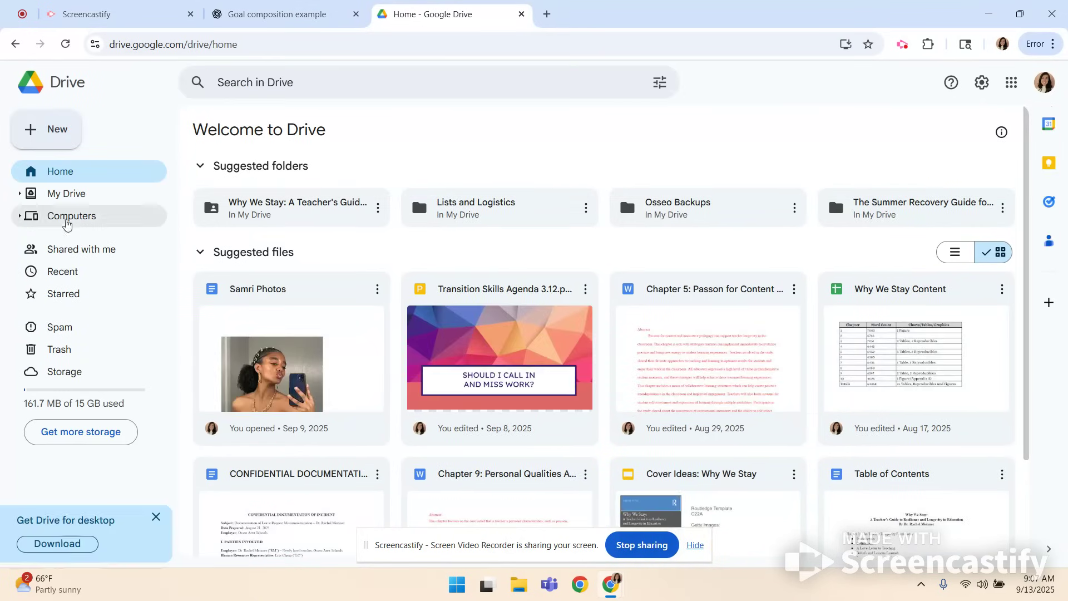
{"action": "left_click", "coordinate": [51, 135]}
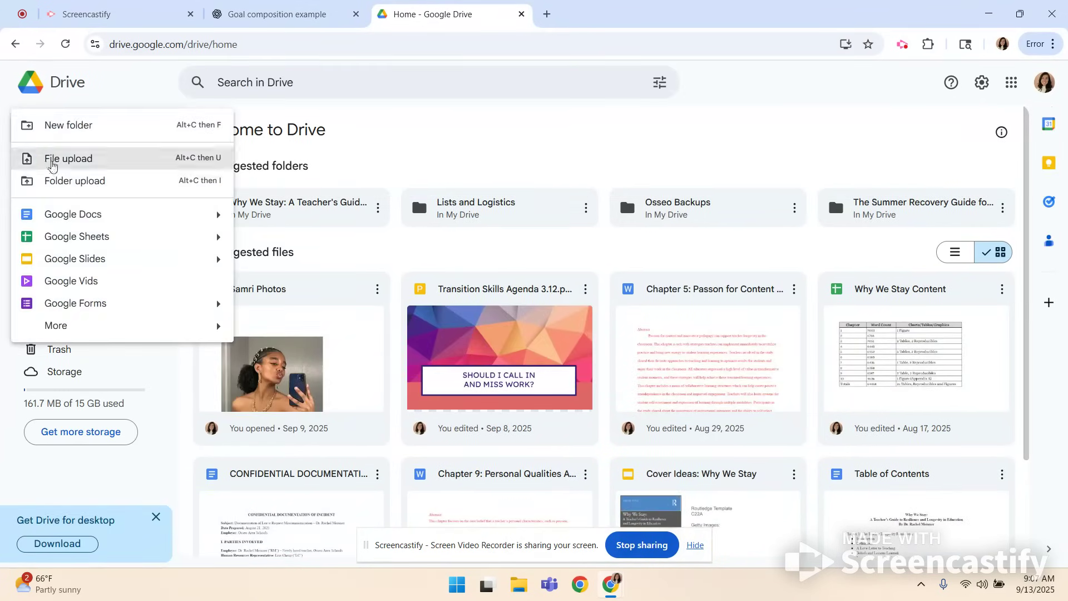
{"action": "left_click", "coordinate": [57, 217]}
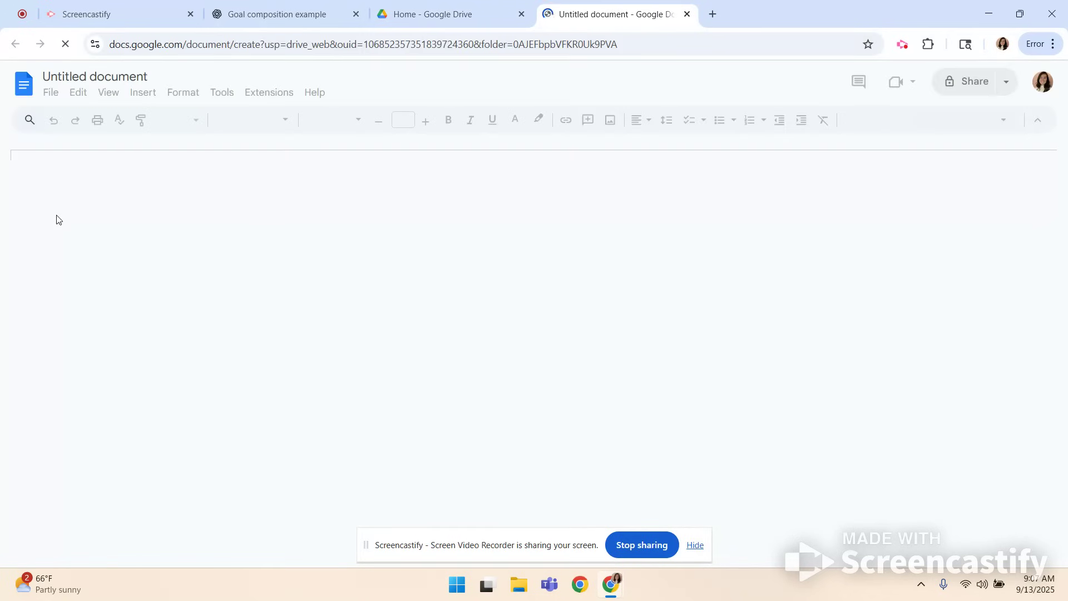
{"action": "left_click", "coordinate": [90, 76]}
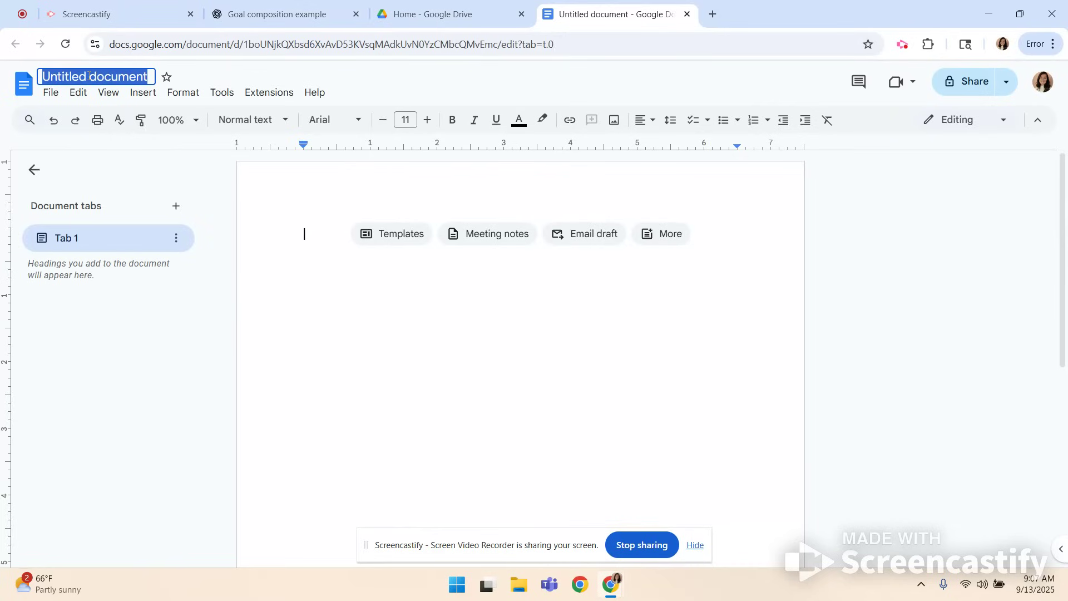
- Title the document 'RM IEP' and write a 'Goals:' line
{"action": "type", "text": "RM"}
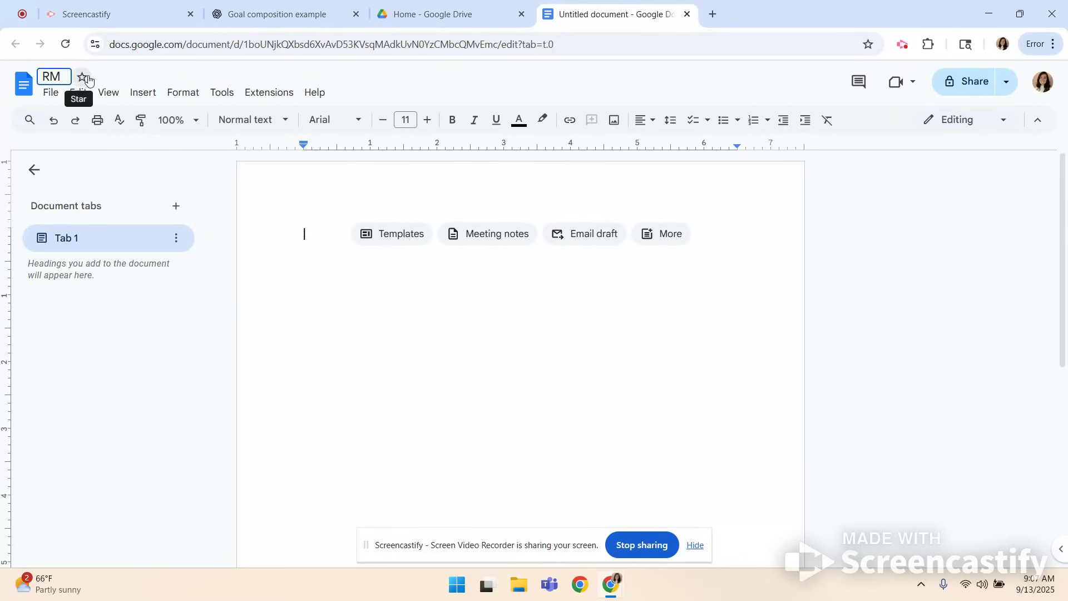
{"action": "type", "text": " IEP"}
{"action": "key", "text": "Return"}
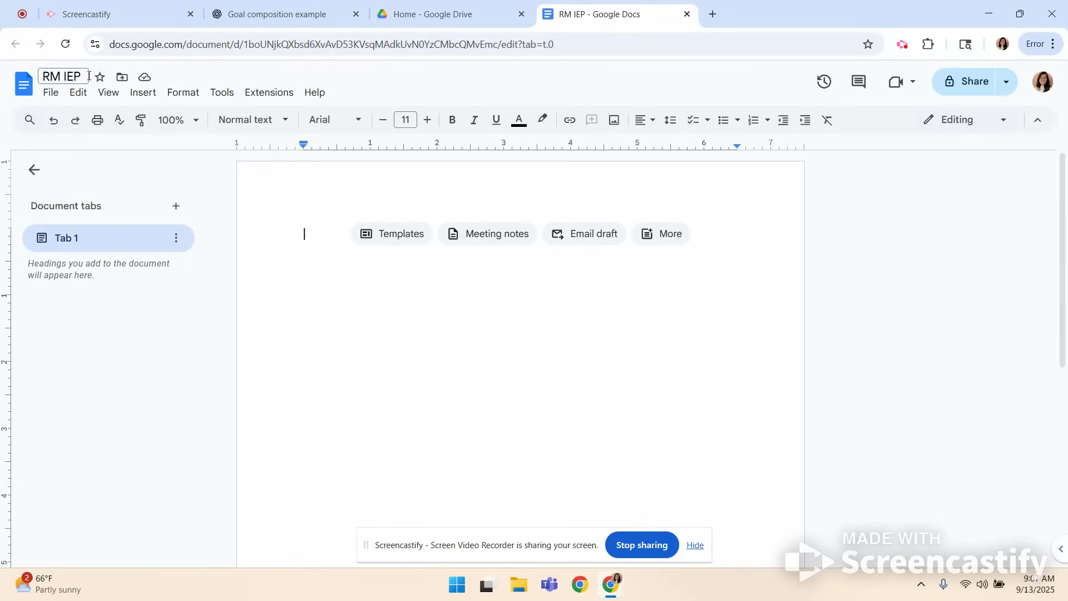
{"action": "type", "text": "Goals"}
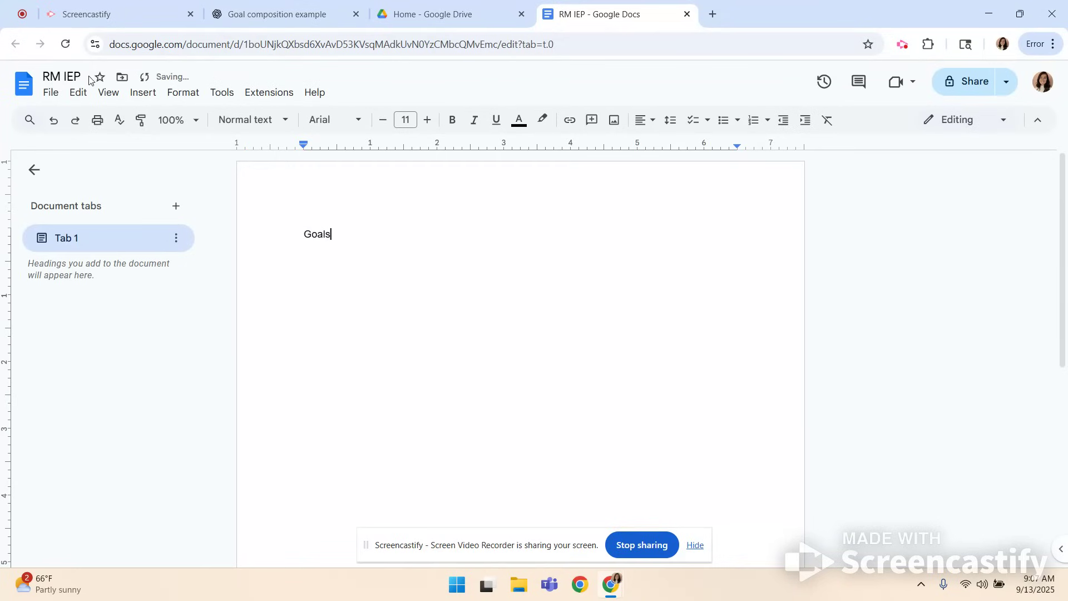
{"action": "type", "text": ":"}
{"action": "key", "text": "Return"}
- Add a 'Multi-digit multiplication goal:' heading with ChatGPT's goal pasted beneath it
{"action": "type", "text": "Multi-digit multip,i"}
{"action": "key", "text": "BackSpace"}
{"action": "key", "text": "BackSpace"}
{"action": "type", "text": "lication go"}
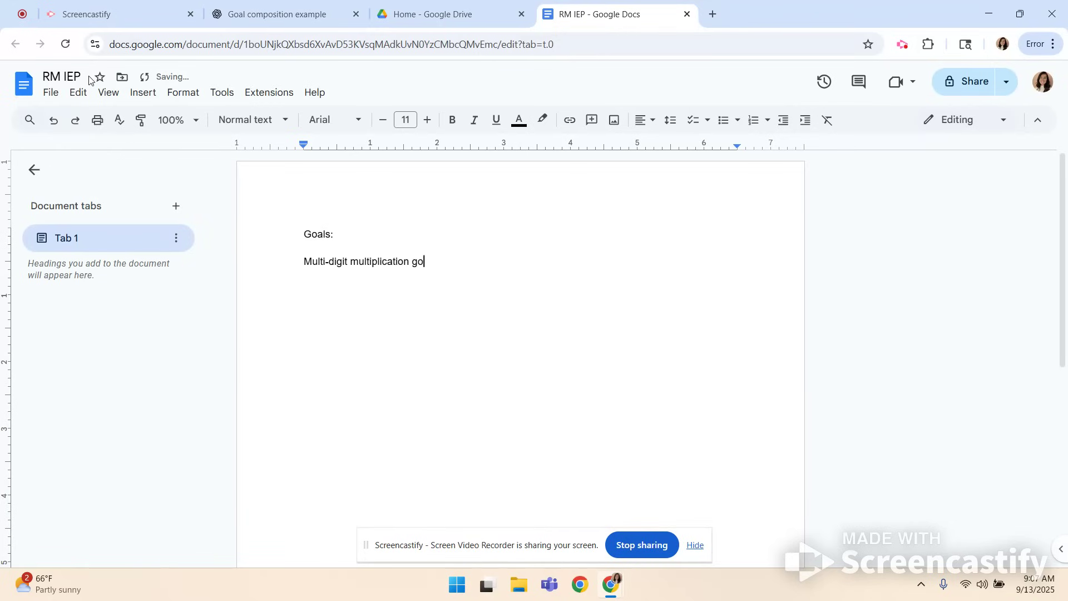
{"action": "type", "text": "al:"}
{"action": "key", "text": "Return"}
{"action": "key", "text": "ctrl+v"}
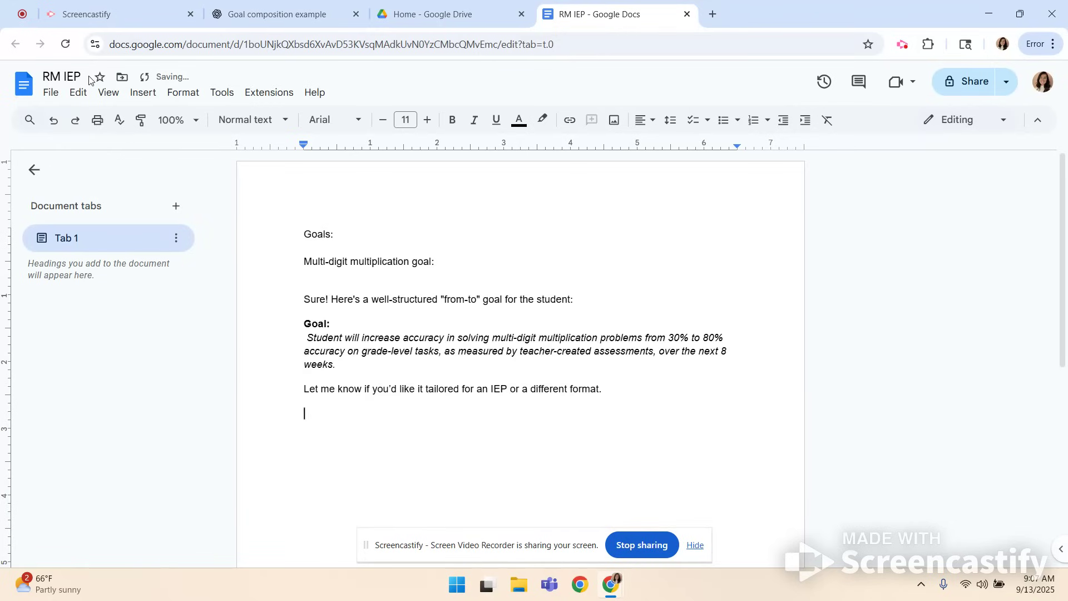
{"action": "left_click", "coordinate": [339, 288]}
- Delete ChatGPT's 'Sure!' preamble, the 'Goal:' label and the closing 'Let me know' sentence
{"action": "right_click", "coordinate": [331, 326]}
{"action": "double_click", "coordinate": [304, 298]}
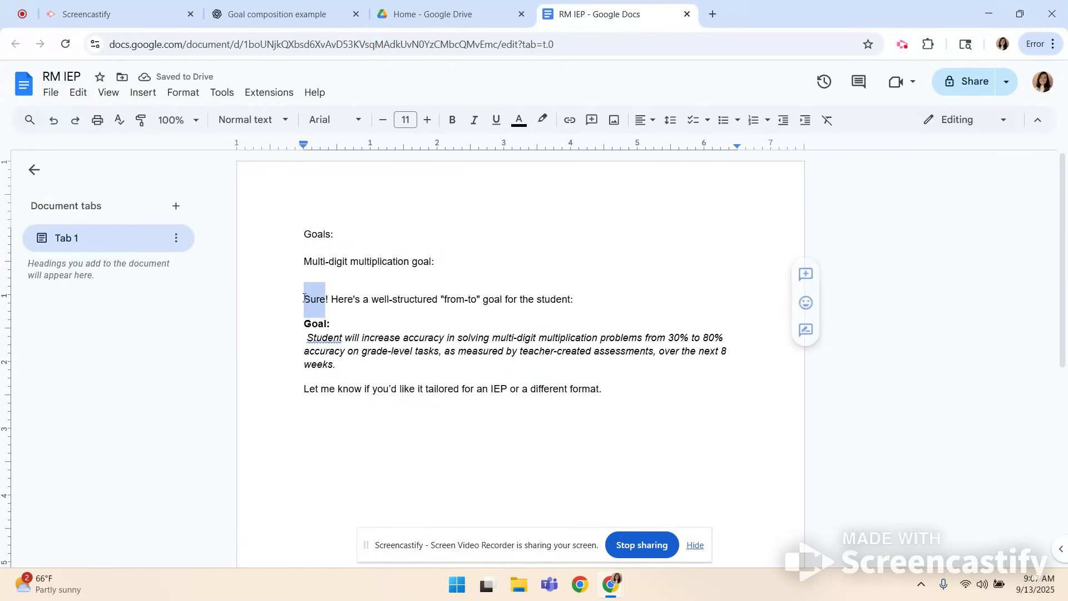
{"action": "double_click", "coordinate": [304, 299]}
{"action": "left_click_drag", "start_coordinate": [303, 299], "coordinate": [335, 327]}
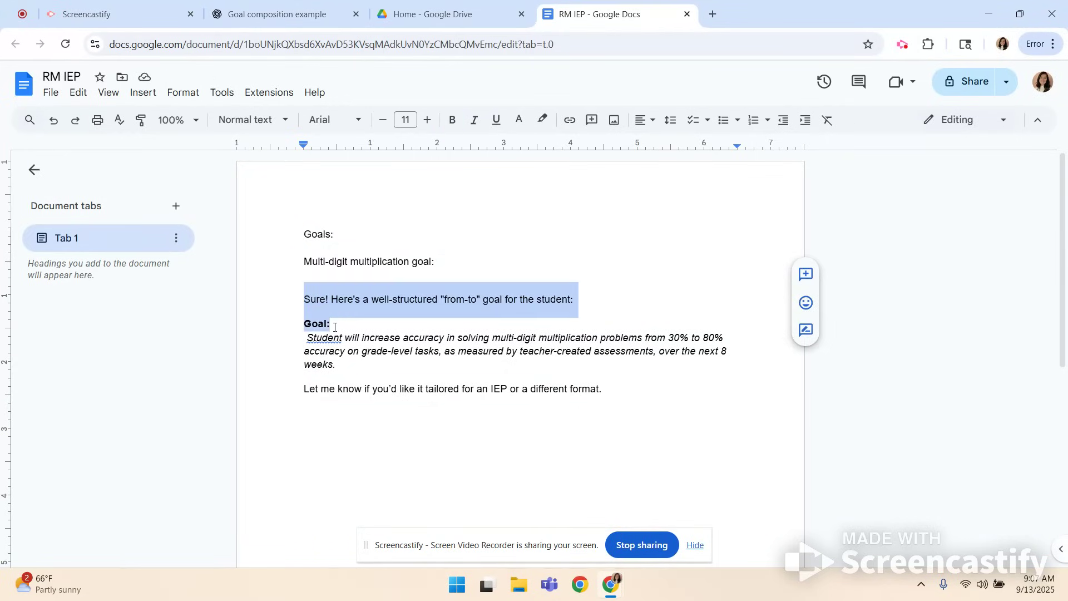
{"action": "key", "text": "BackSpace"}
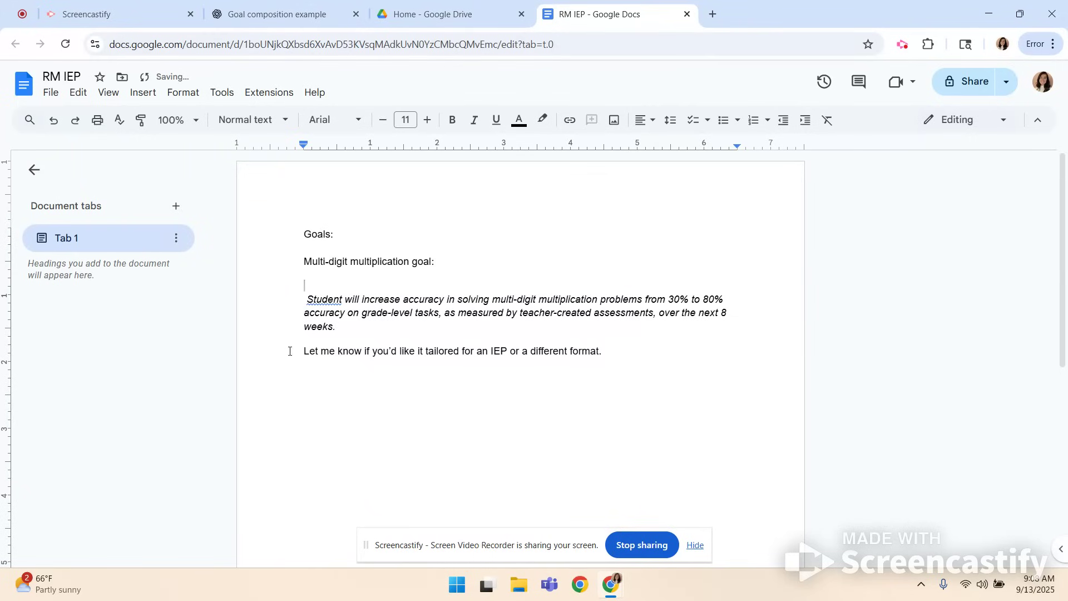
{"action": "right_click", "coordinate": [318, 356]}
{"action": "left_click", "coordinate": [303, 349]}
{"action": "left_click_drag", "start_coordinate": [517, 339], "coordinate": [620, 358]}
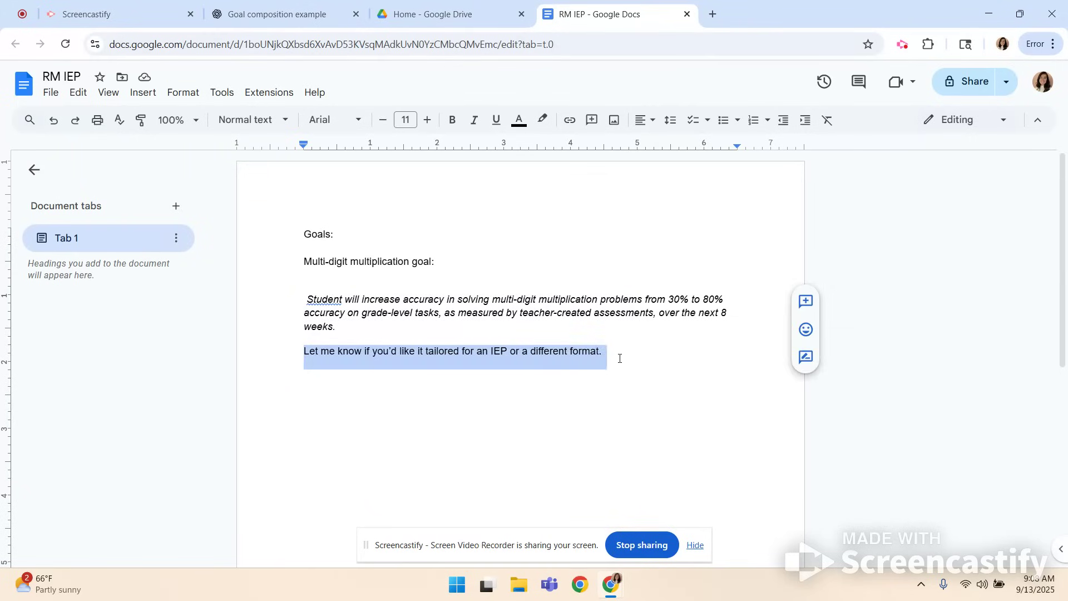
{"action": "key", "text": "BackSpace"}
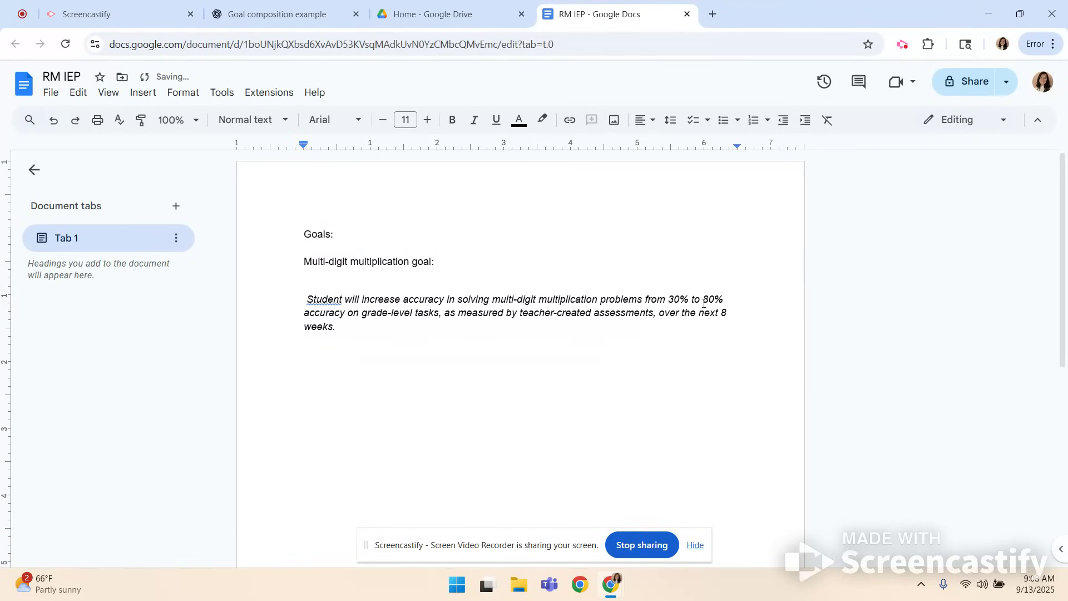
- Change the target from 80% to 70% and drop the 'over the next 8 weeks' timeframe
{"action": "left_click", "coordinate": [706, 300]}
{"action": "key", "text": "BackSpace"}
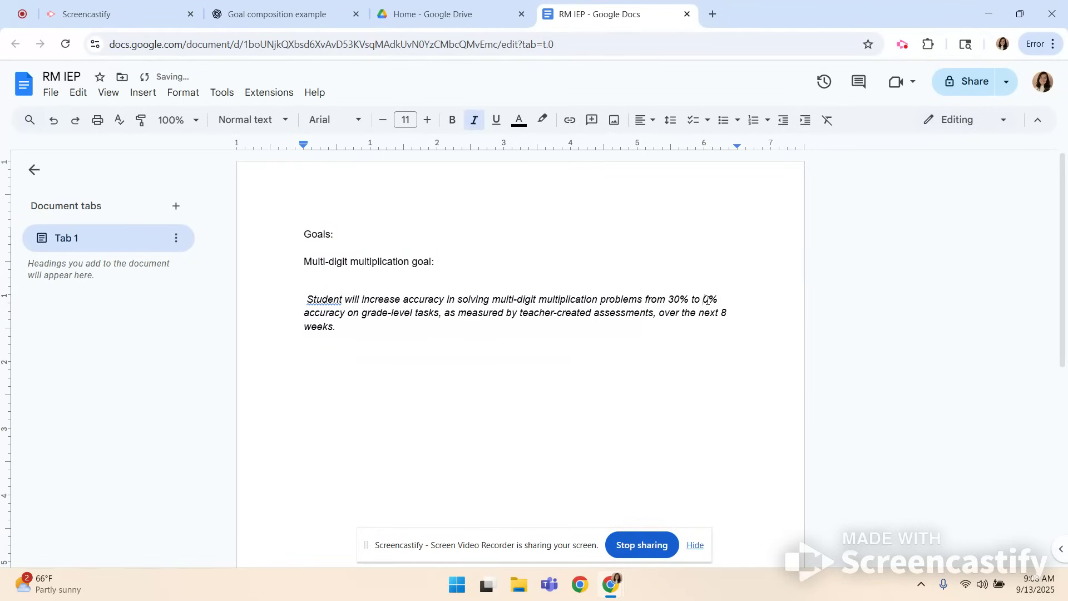
{"action": "type", "text": "7"}
{"action": "left_click_drag", "start_coordinate": [658, 313], "coordinate": [672, 334]}
{"action": "key", "text": "BackSpace"}
{"action": "key", "text": "BackSpace"}
{"action": "key", "text": "BackSpace"}
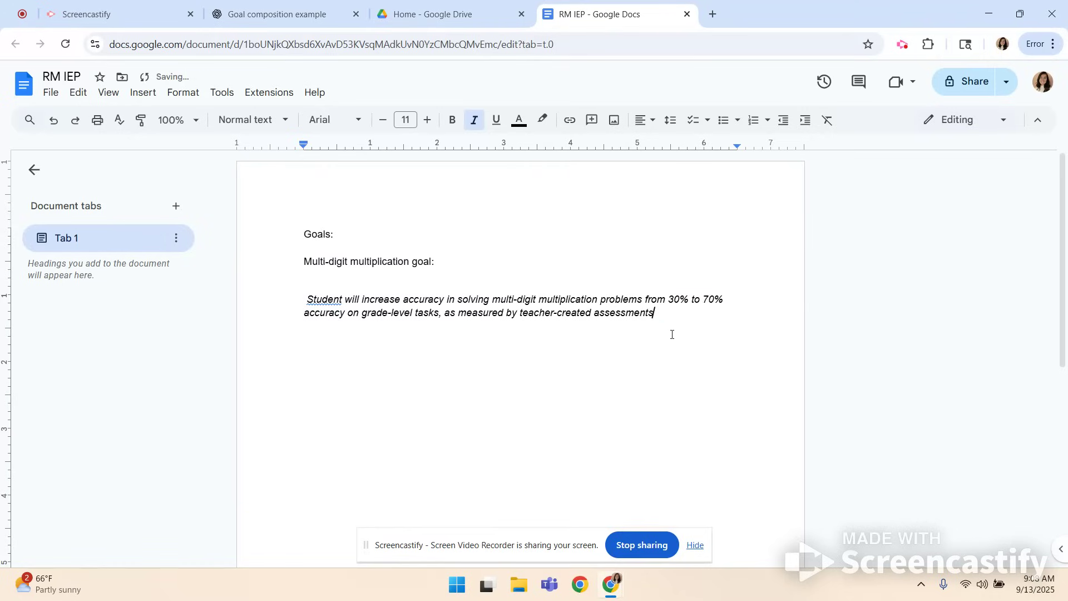
{"action": "type", "text": "."}
{"action": "key", "text": "Return"}
{"action": "key", "text": "Return"}
{"action": "key", "text": "BackSpace"}
- Add an 'Objectives:' line below the goal sentence
{"action": "type", "text": "objectives:"}
{"action": "key", "text": "Return"}
{"action": "left_click", "coordinate": [293, 14]}
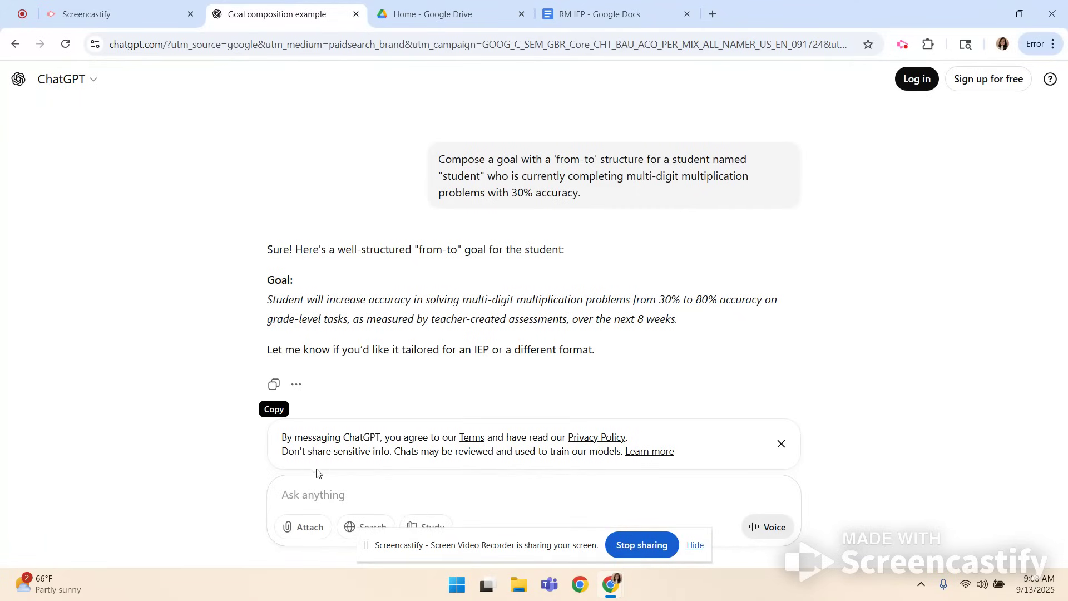
- Ask ChatGPT to provide 7 skill-based, measurable objectives for this goal
{"action": "left_click", "coordinate": [306, 495]}
{"action": "type", "text": "Provide 7"}
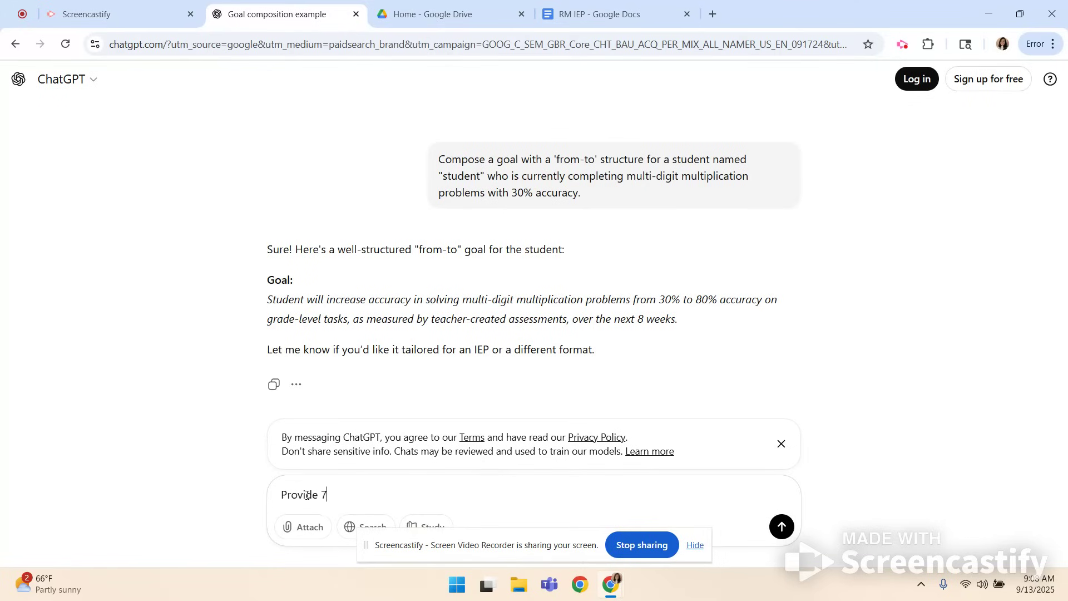
{"action": "type", "text": " skill-based,"}
{"action": "type", "text": "measurable objetives "}
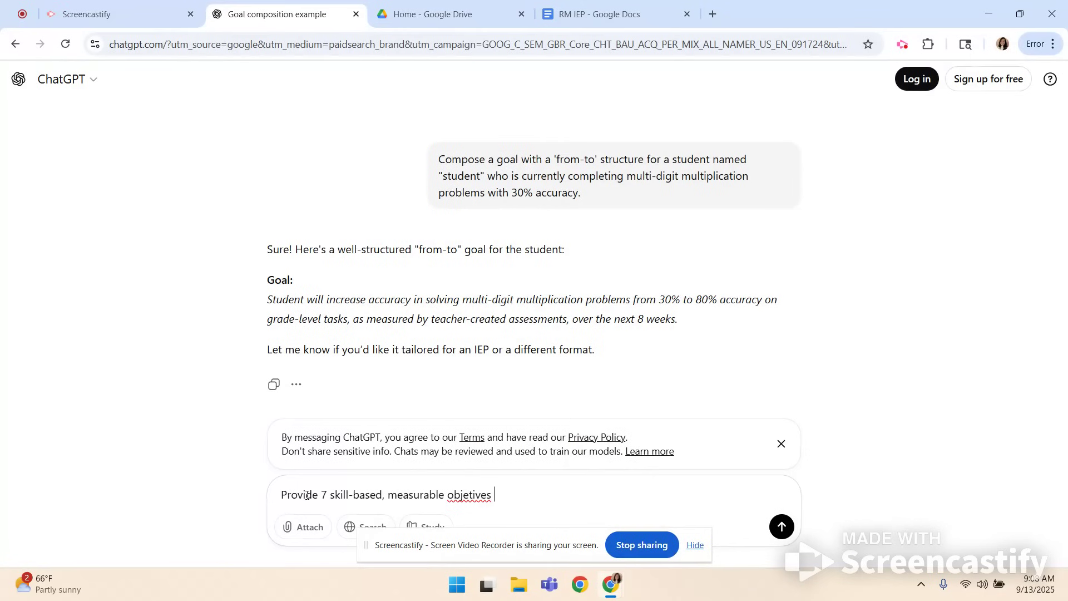
{"action": "type", "text": "for this goal."}
{"action": "left_click_drag", "start_coordinate": [322, 494], "coordinate": [331, 495]}
{"action": "left_click", "coordinate": [782, 527]}
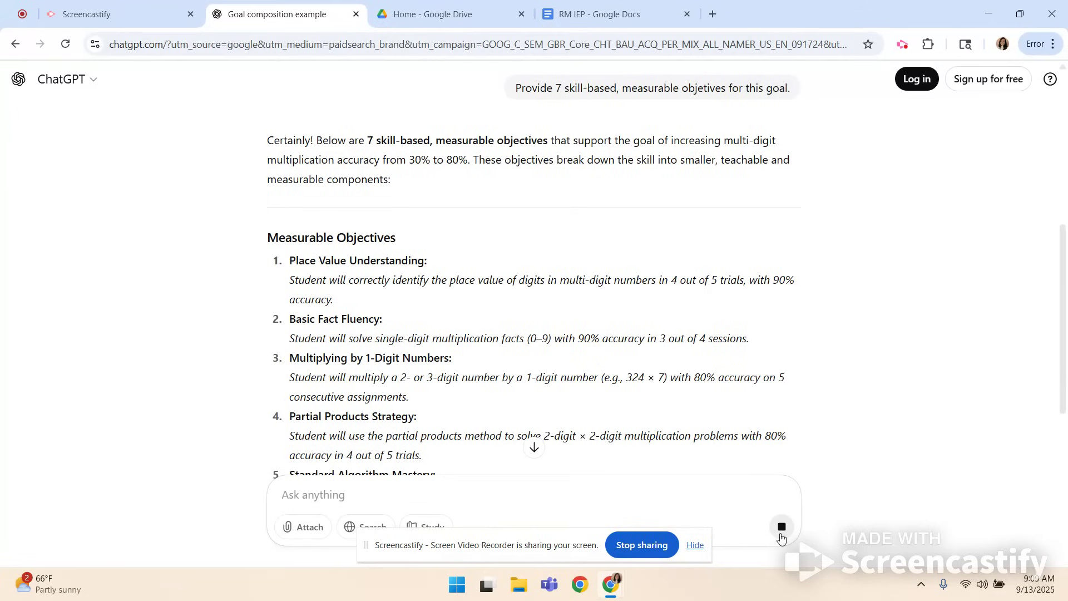
- Review the seven objectives and select objective 4 on the partial products strategy
{"action": "left_click", "coordinate": [781, 534]}
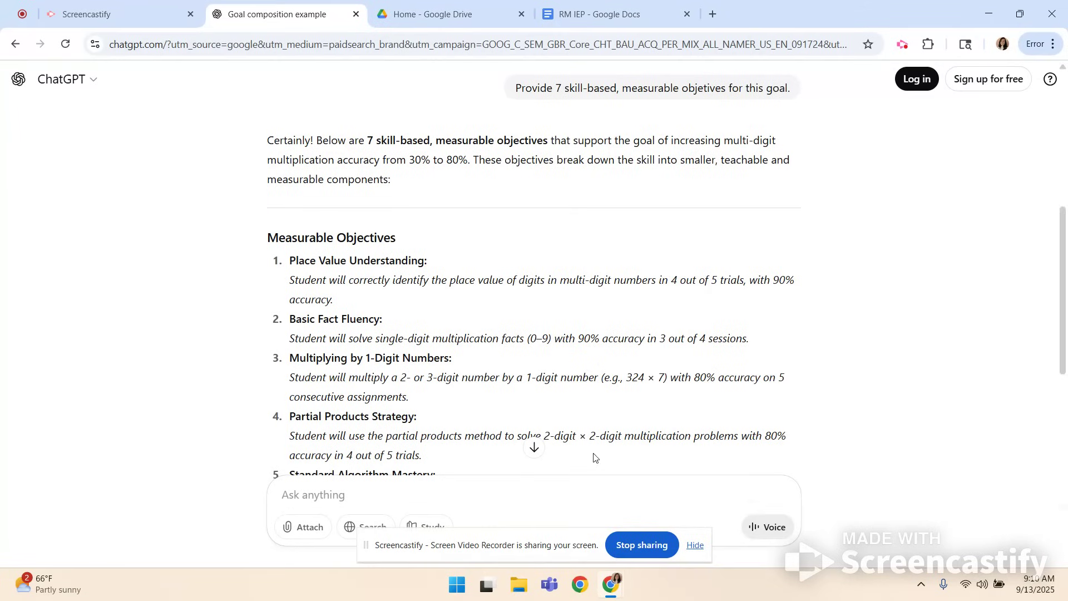
{"action": "left_click", "coordinate": [535, 452]}
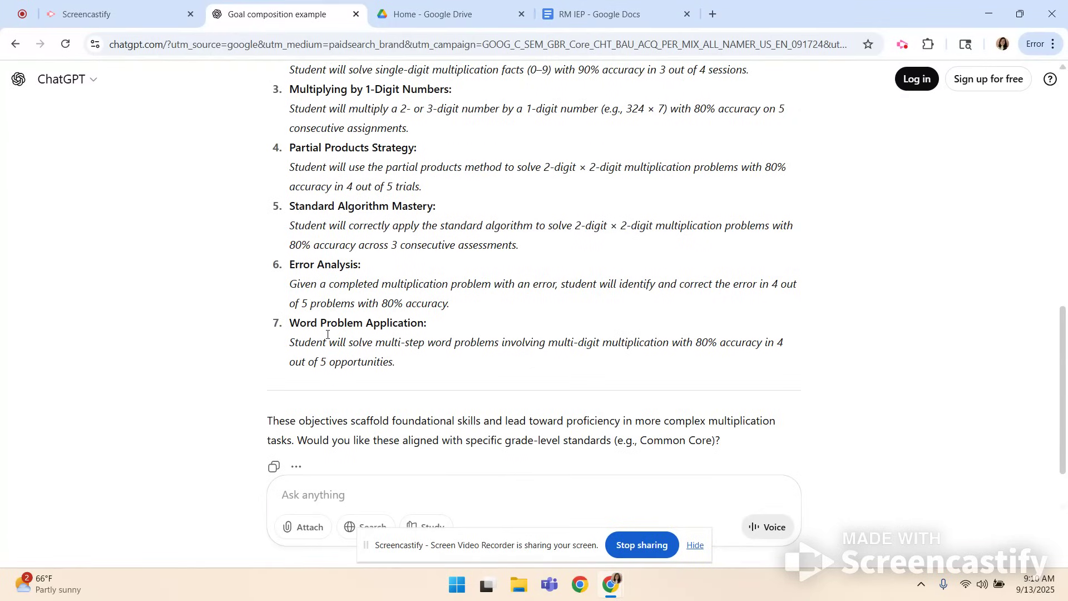
{"action": "scroll", "coordinate": [327, 335], "scroll_direction": "up", "scroll_amount": 3}
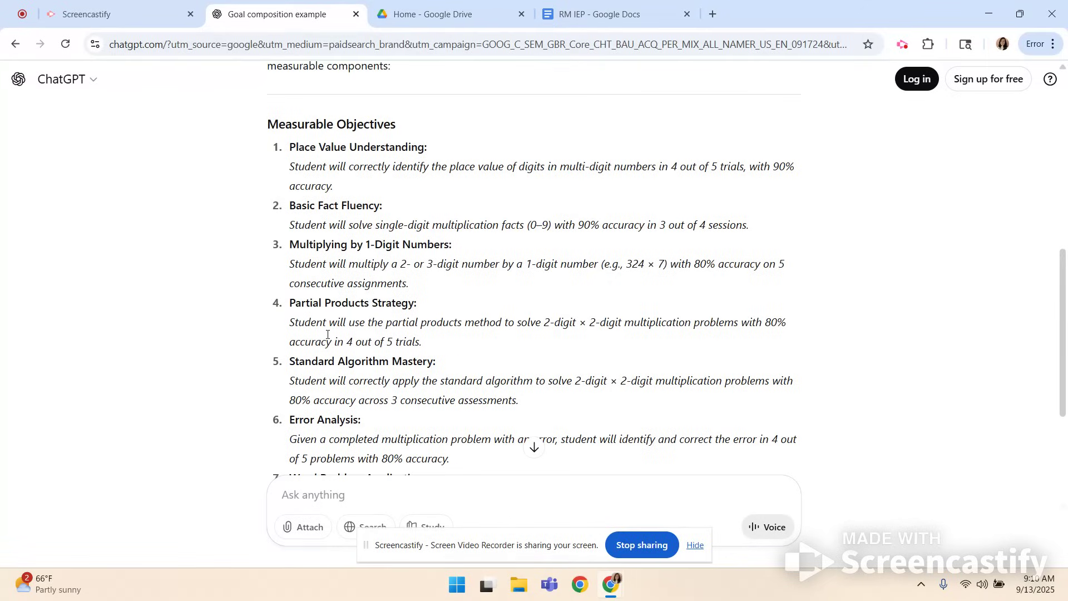
{"action": "scroll", "coordinate": [327, 334], "scroll_direction": "down", "scroll_amount": 2}
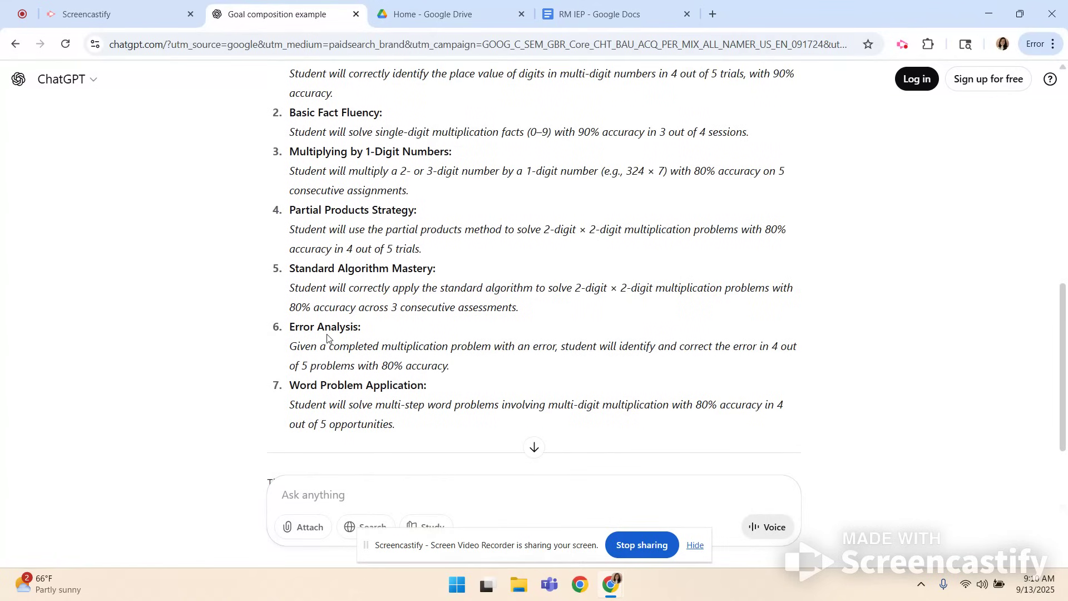
{"action": "scroll", "coordinate": [327, 334], "scroll_direction": "down", "scroll_amount": 1}
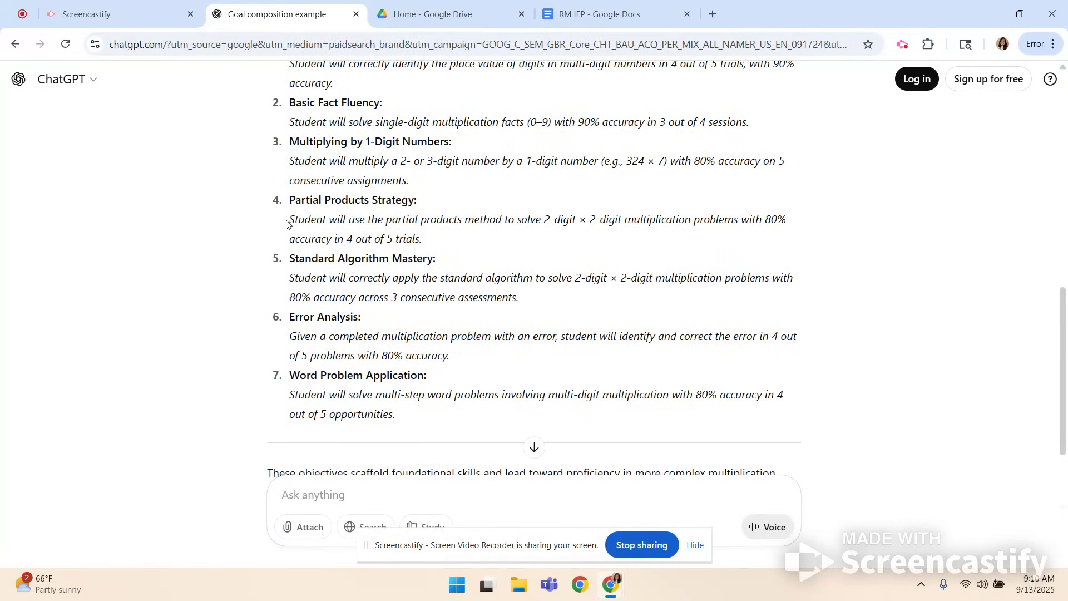
{"action": "left_click_drag", "start_coordinate": [291, 220], "coordinate": [429, 245]}
{"action": "key", "text": "ctrl+c"}
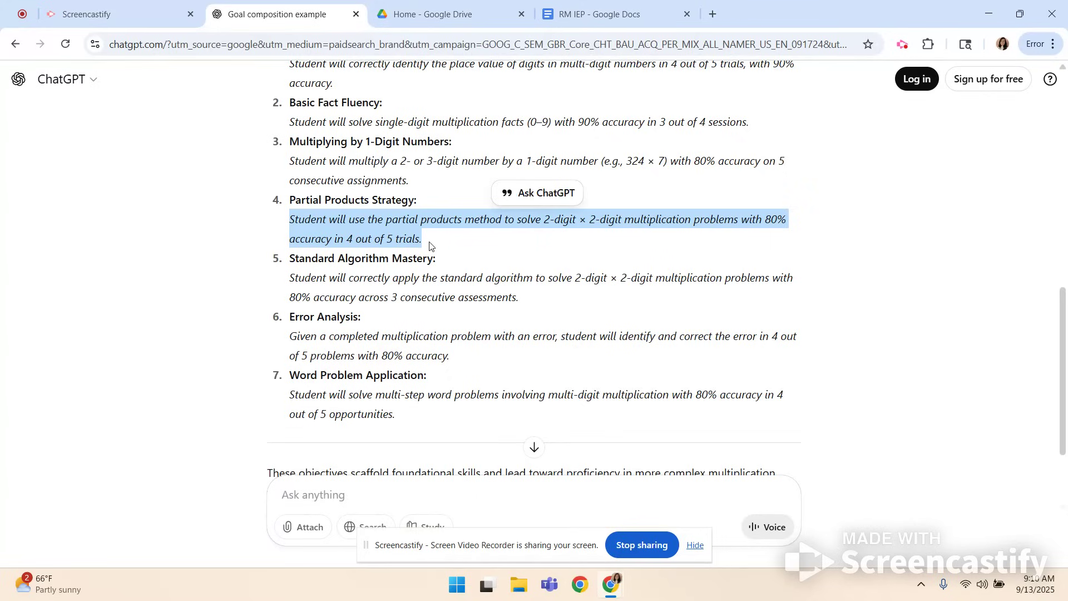
- Paste the partial products and multi-step word problem objectives under Objectives in RM IEP
{"action": "left_click", "coordinate": [565, 15]}
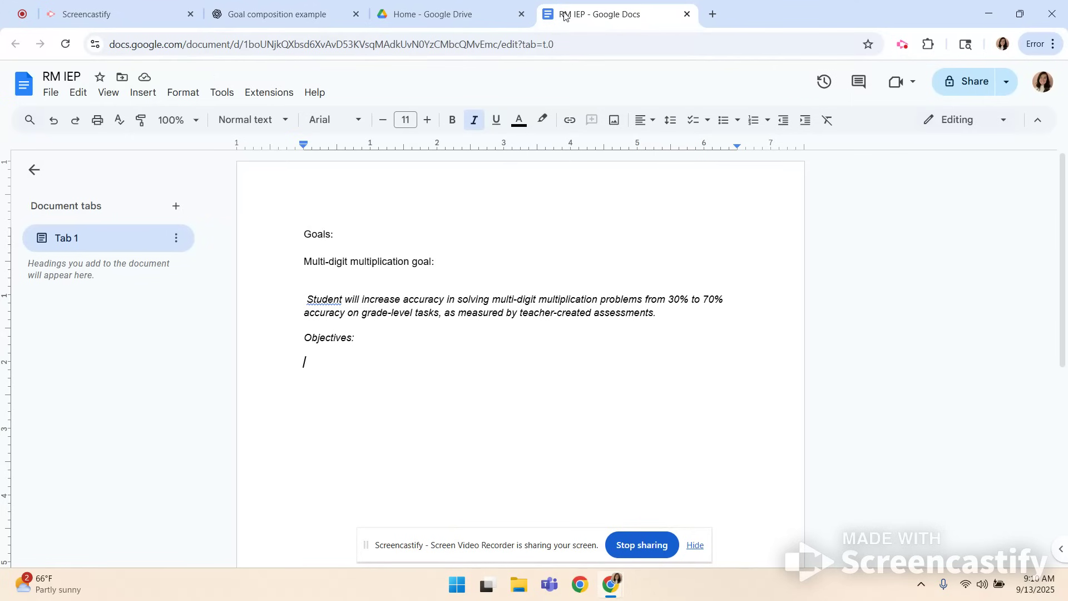
{"action": "key", "text": "ctrl+v"}
{"action": "key", "text": "Return"}
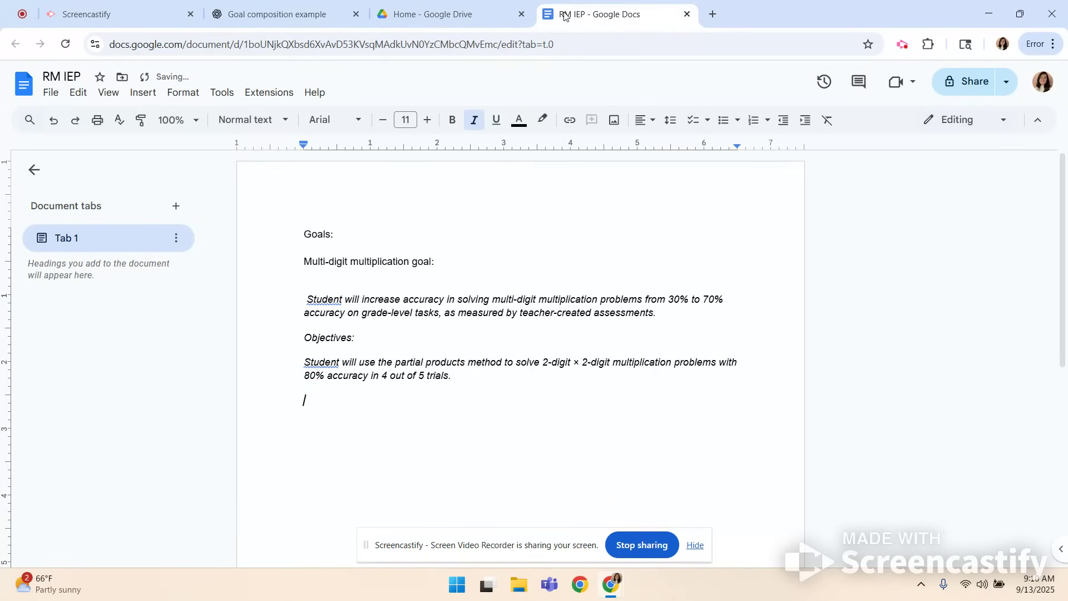
{"action": "left_click", "coordinate": [299, 15]}
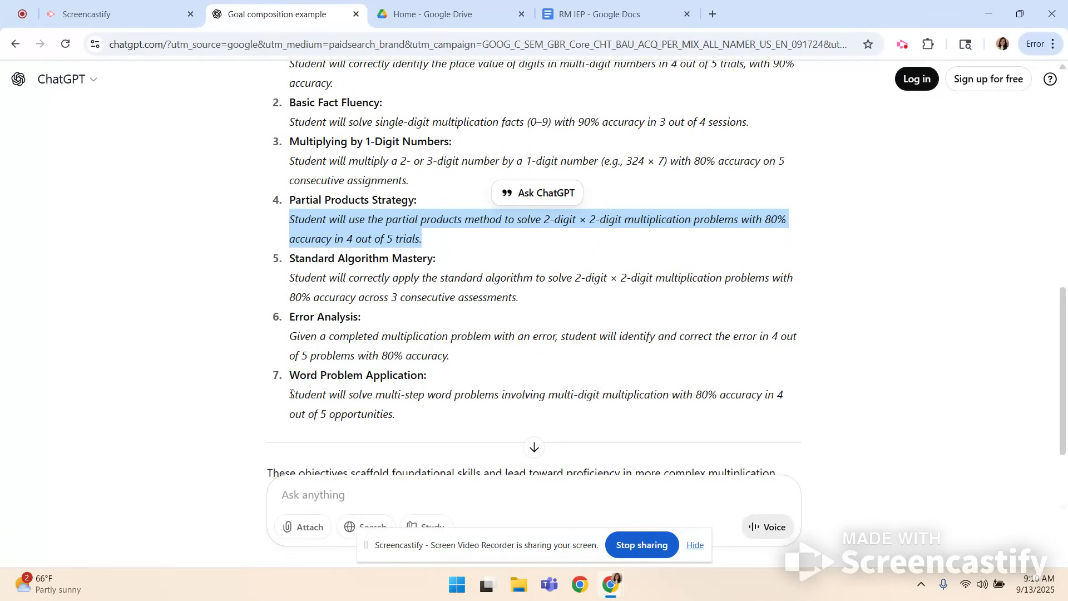
{"action": "left_click_drag", "start_coordinate": [291, 394], "coordinate": [406, 419]}
{"action": "key", "text": "ctrl+c"}
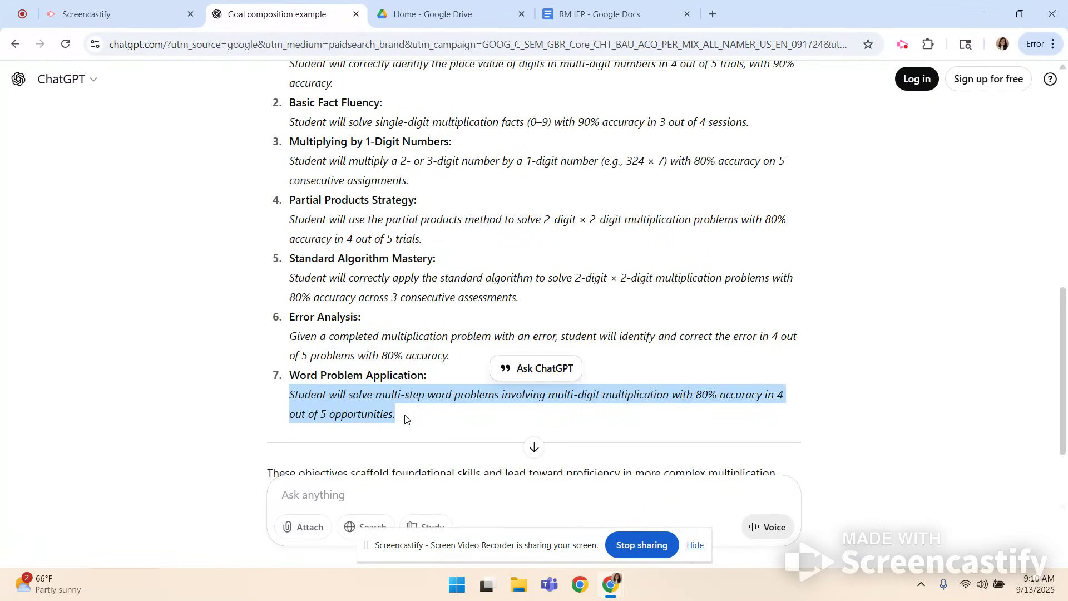
{"action": "left_click", "coordinate": [579, 15]}
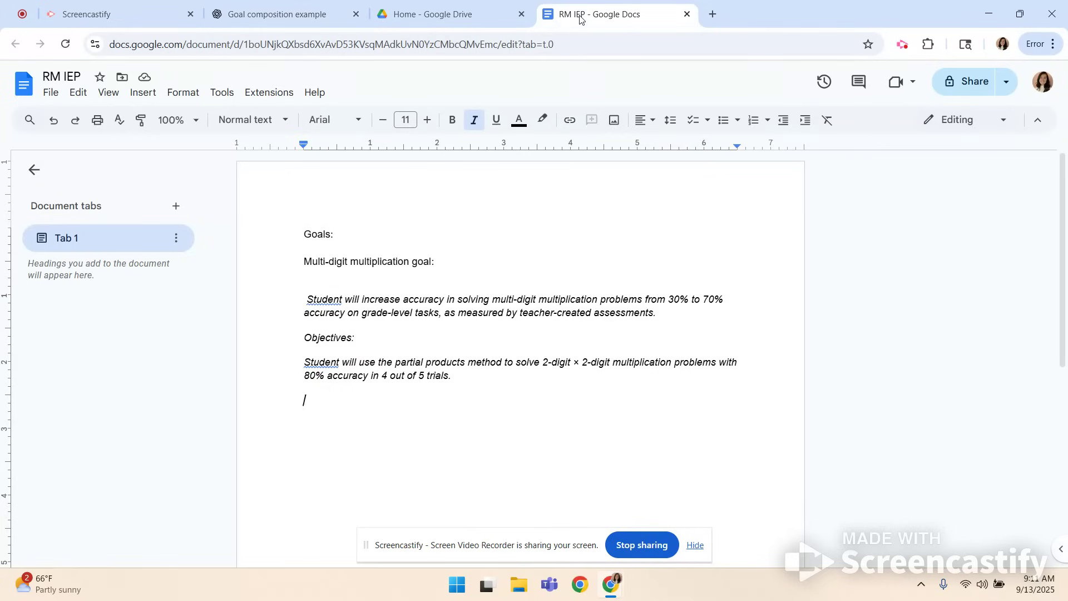
{"action": "key", "text": "ctrl+v"}
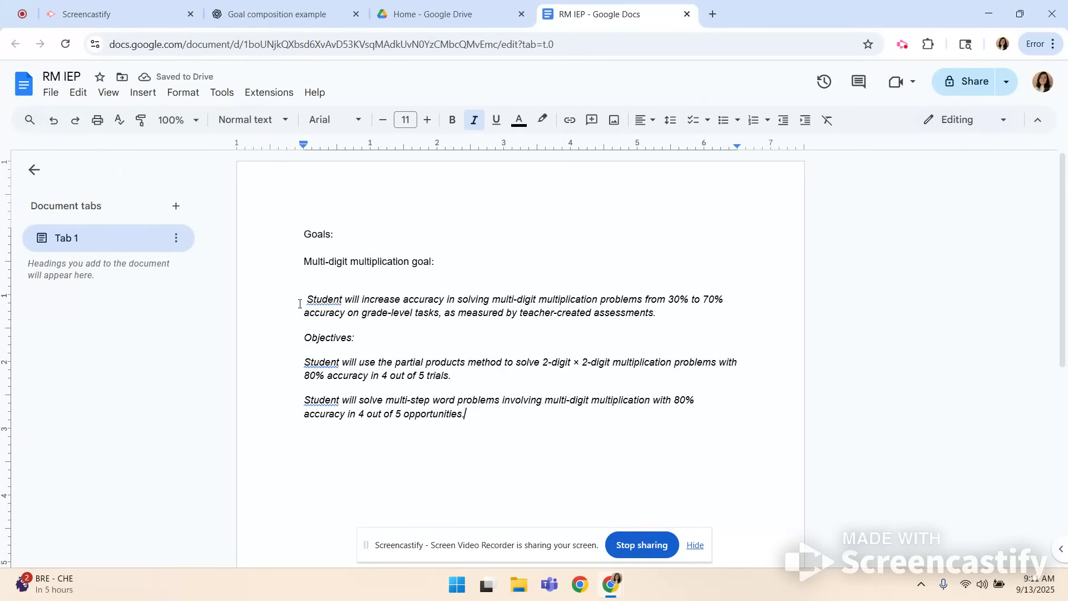
{"action": "left_click_drag", "start_coordinate": [302, 301], "coordinate": [663, 311]}
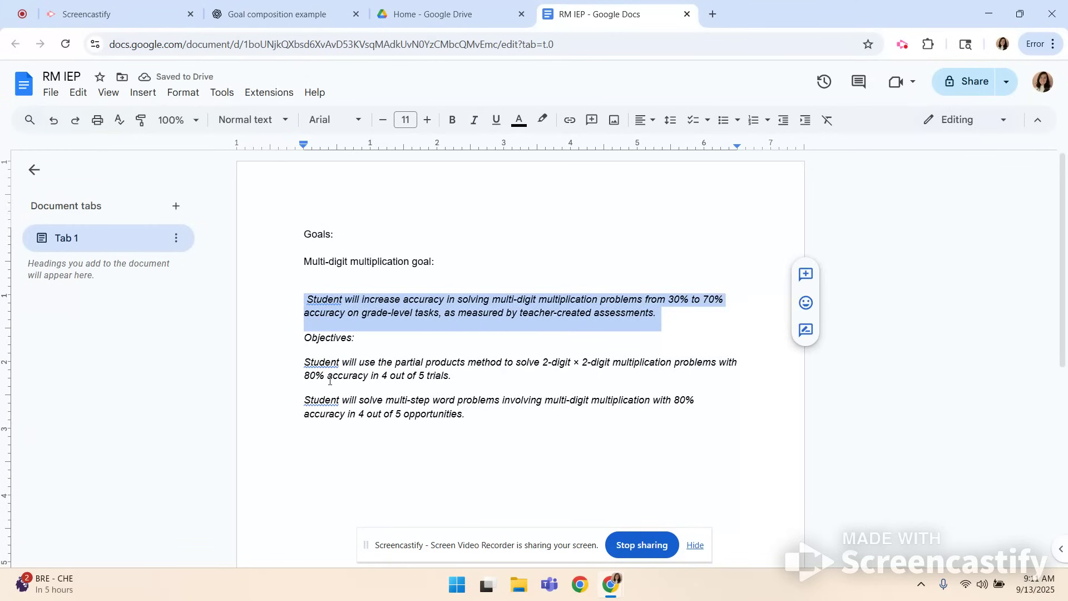
{"action": "left_click_drag", "start_coordinate": [305, 363], "coordinate": [480, 421]}
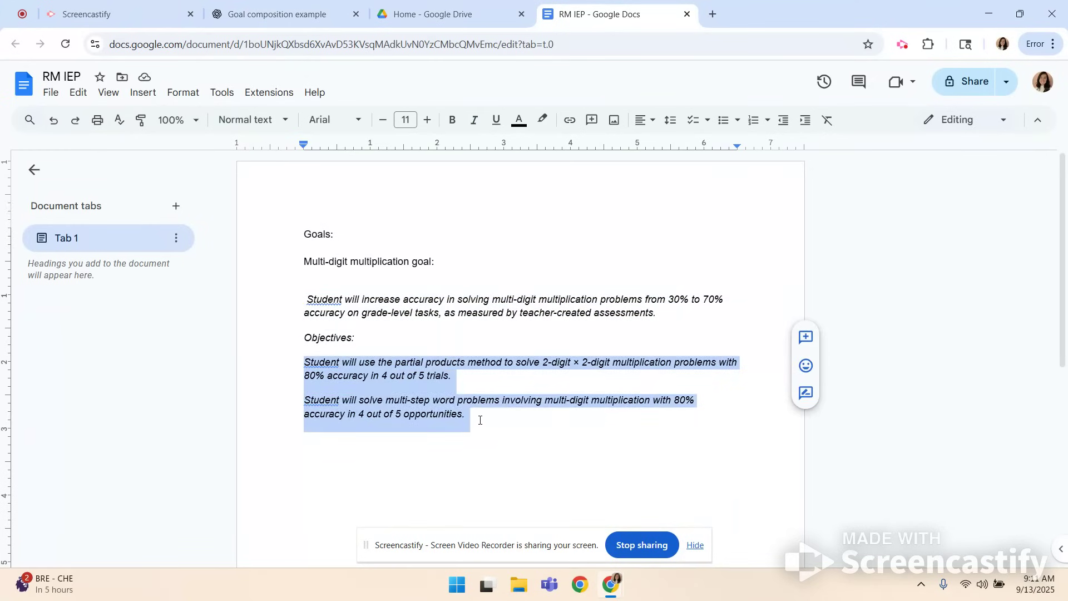
{"action": "left_click", "coordinate": [480, 420]}
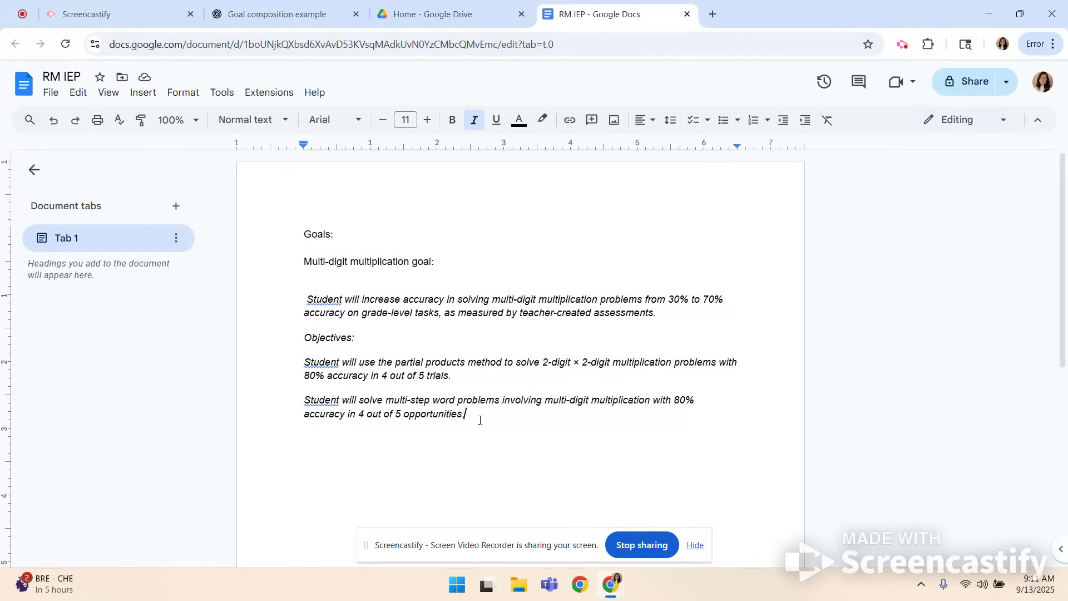
- Replace every 'Student' with 'Rachel' across the goal and objectives
{"action": "key", "text": "ctrl+f"}
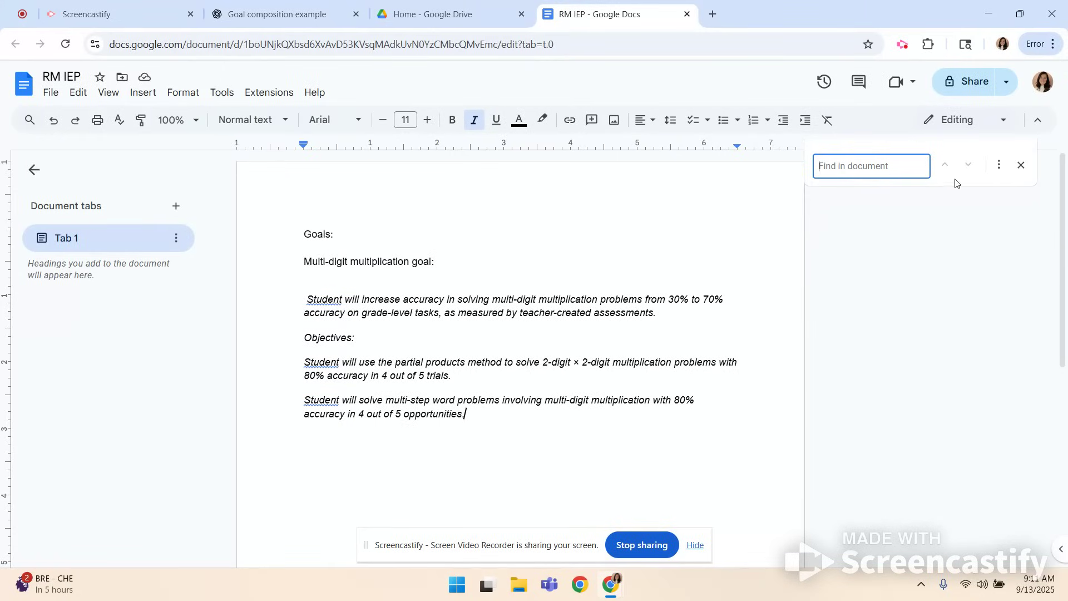
{"action": "left_click", "coordinate": [1000, 169]}
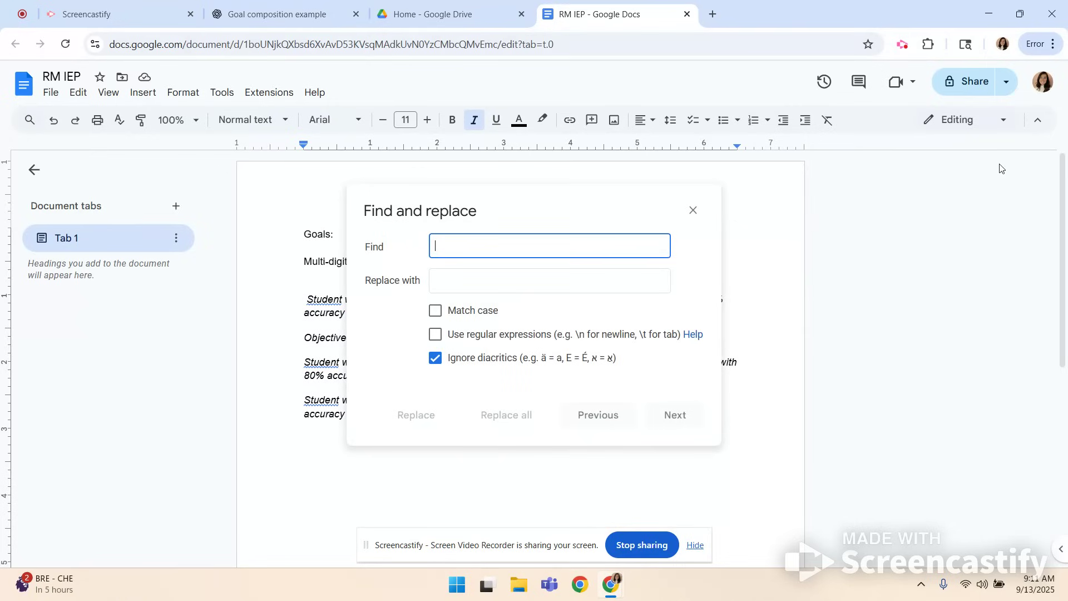
{"action": "type", "text": "Student"}
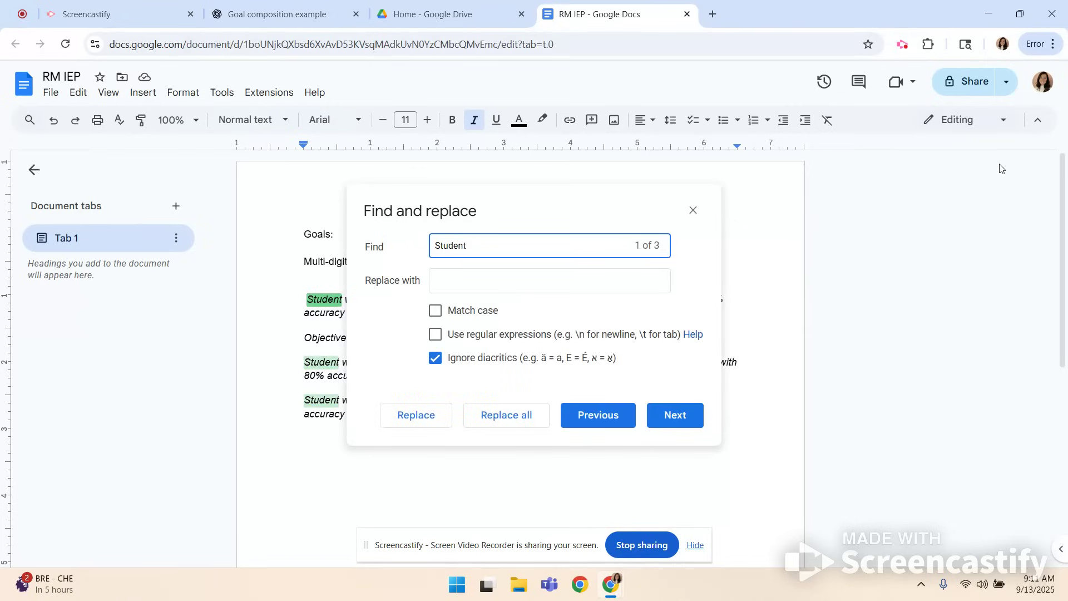
{"action": "left_click", "coordinate": [520, 283]}
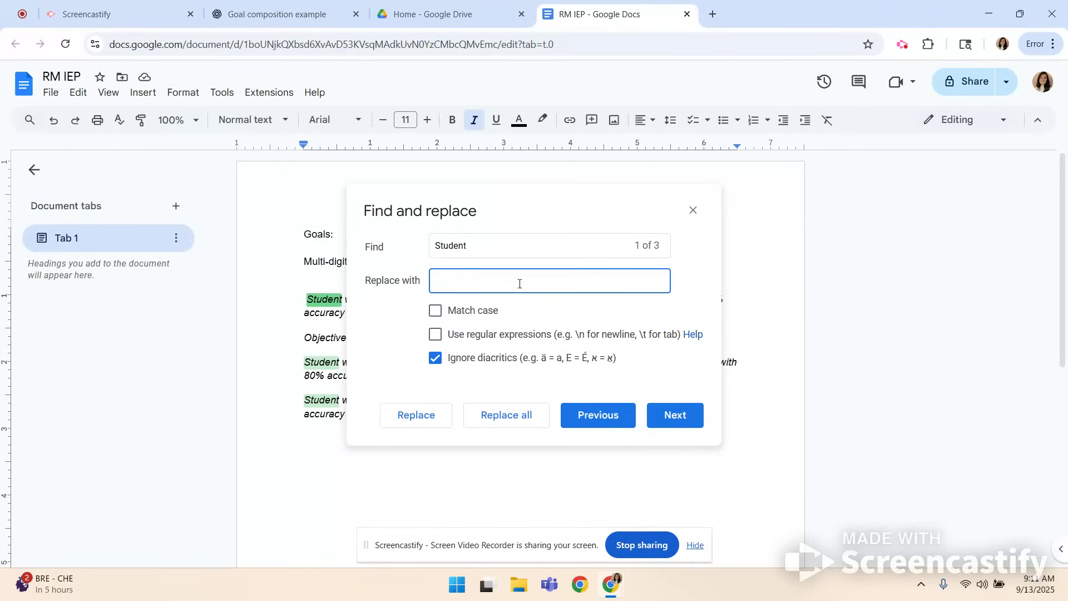
{"action": "type", "text": "Rachel"}
{"action": "left_click", "coordinate": [492, 417]}
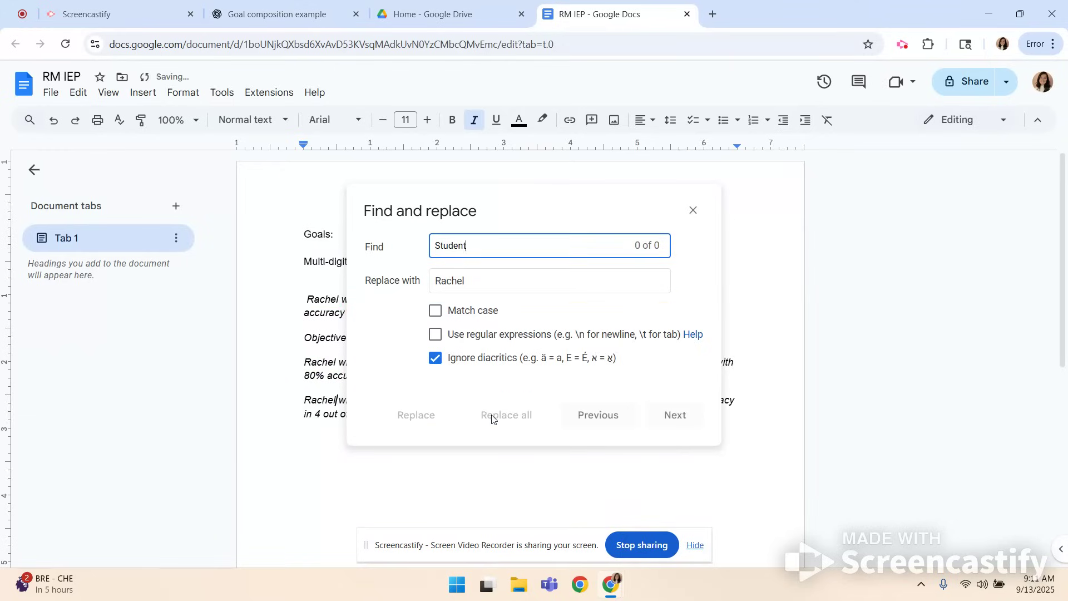
{"action": "right_click", "coordinate": [694, 212]}
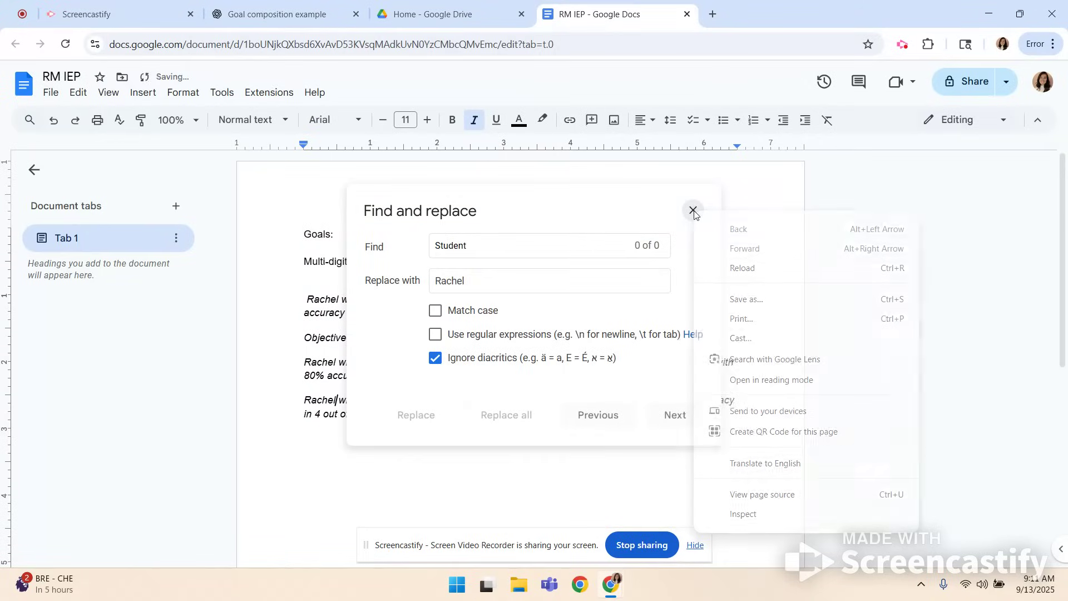
{"action": "left_click", "coordinate": [694, 212]}
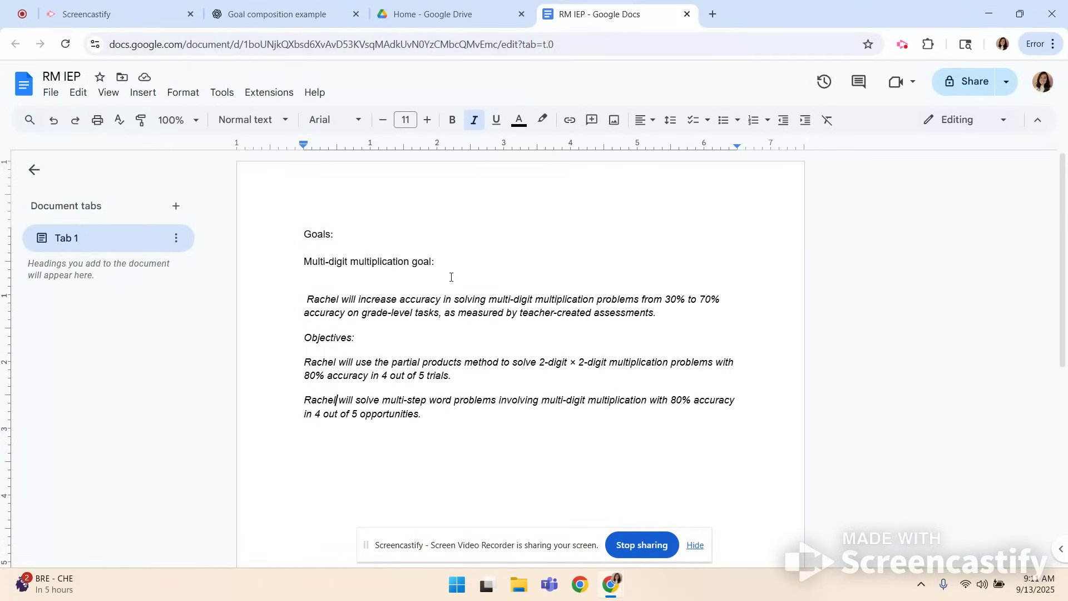
{"action": "left_click_drag", "start_coordinate": [305, 300], "coordinate": [672, 321]}
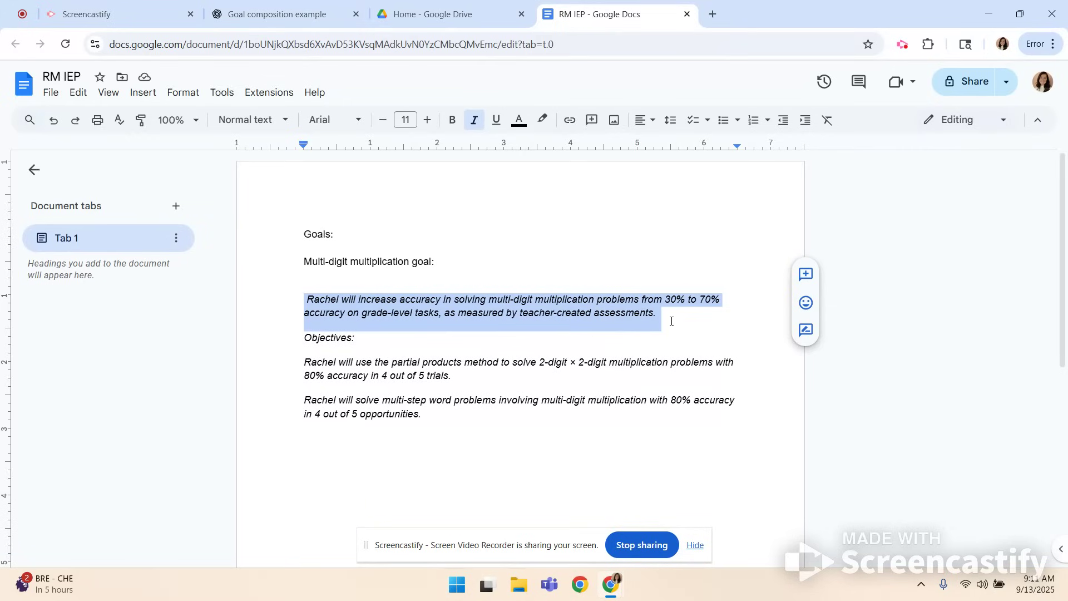
{"action": "left_click", "coordinate": [285, 367]}
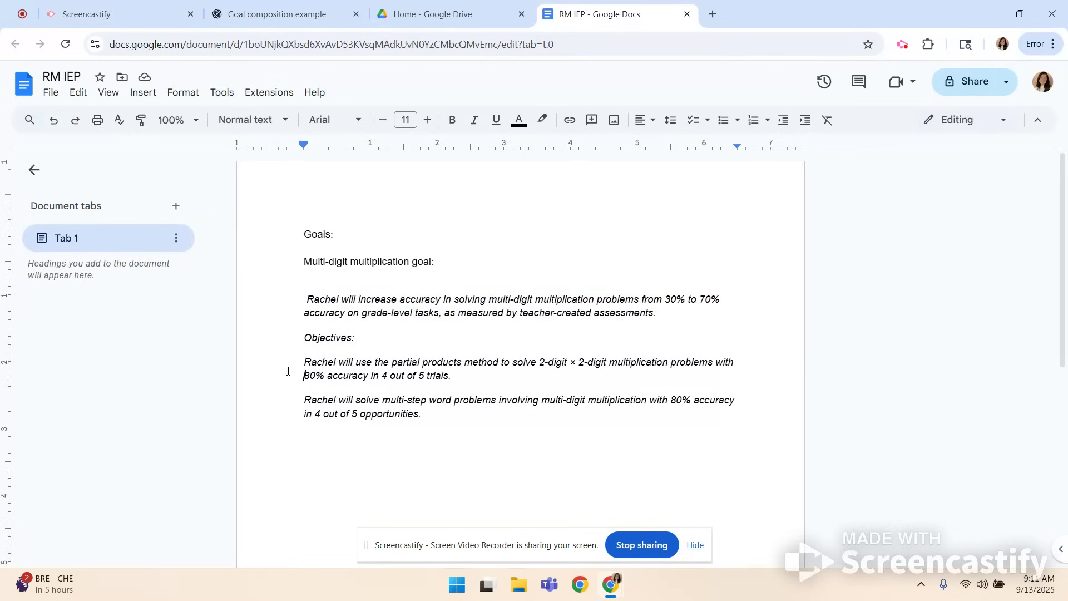
{"action": "left_click", "coordinate": [446, 429], "text": "shift"}
{"action": "left_click", "coordinate": [446, 429]}
- Reload ChatGPT for a fresh chat and begin typing a new 'from-to' goal request
{"action": "left_click", "coordinate": [250, 16]}
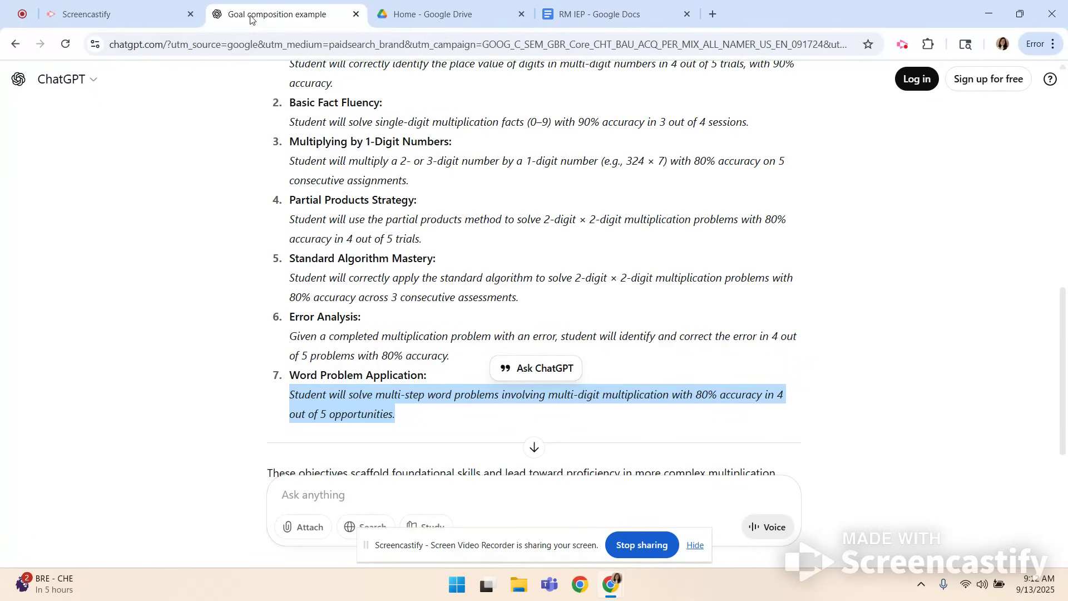
{"action": "scroll", "coordinate": [382, 212], "scroll_direction": "up", "scroll_amount": 3}
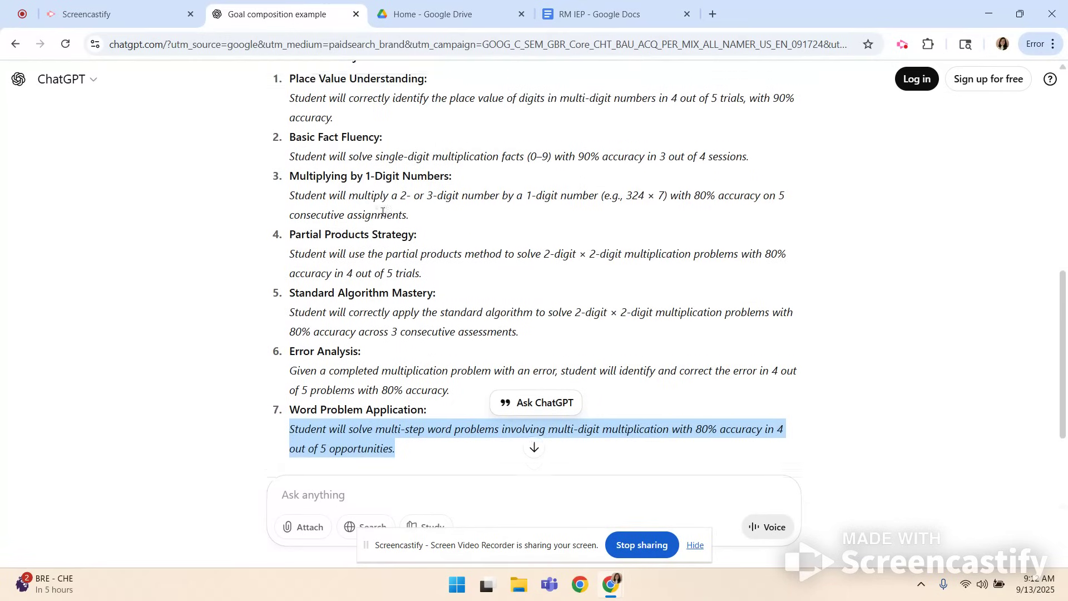
{"action": "scroll", "coordinate": [382, 212], "scroll_direction": "down", "scroll_amount": 3}
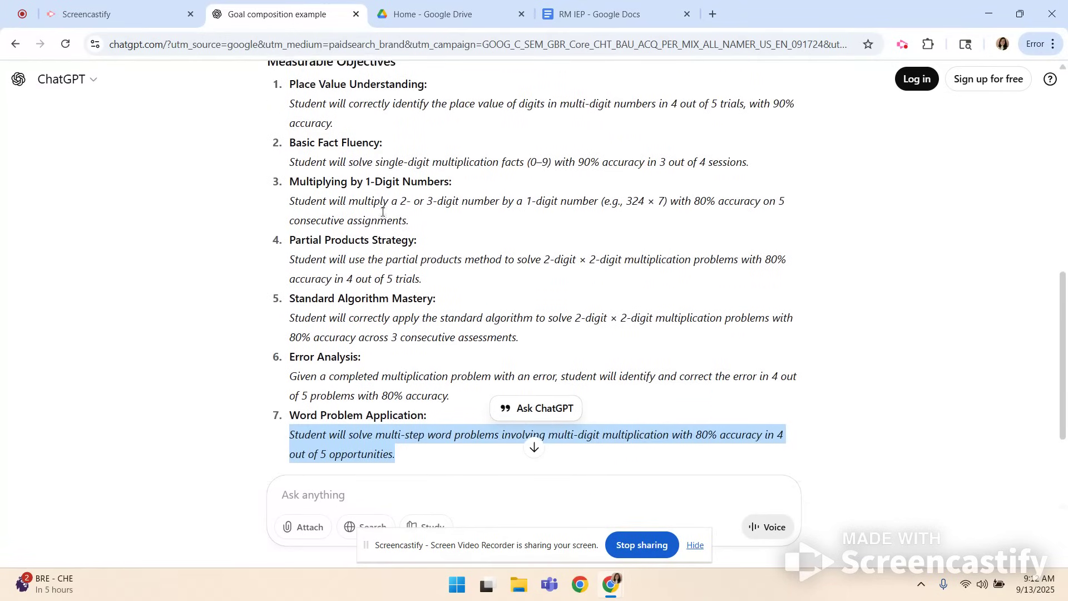
{"action": "scroll", "coordinate": [382, 216], "scroll_direction": "up", "scroll_amount": 2}
{"action": "scroll", "coordinate": [382, 216], "scroll_direction": "up", "scroll_amount": 1}
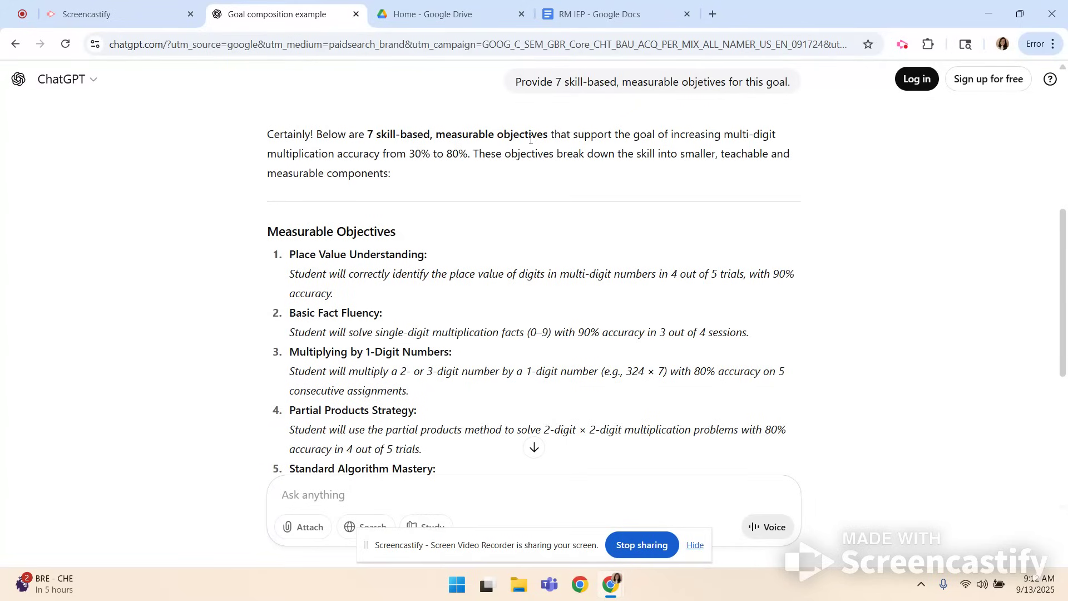
{"action": "left_click", "coordinate": [66, 45]}
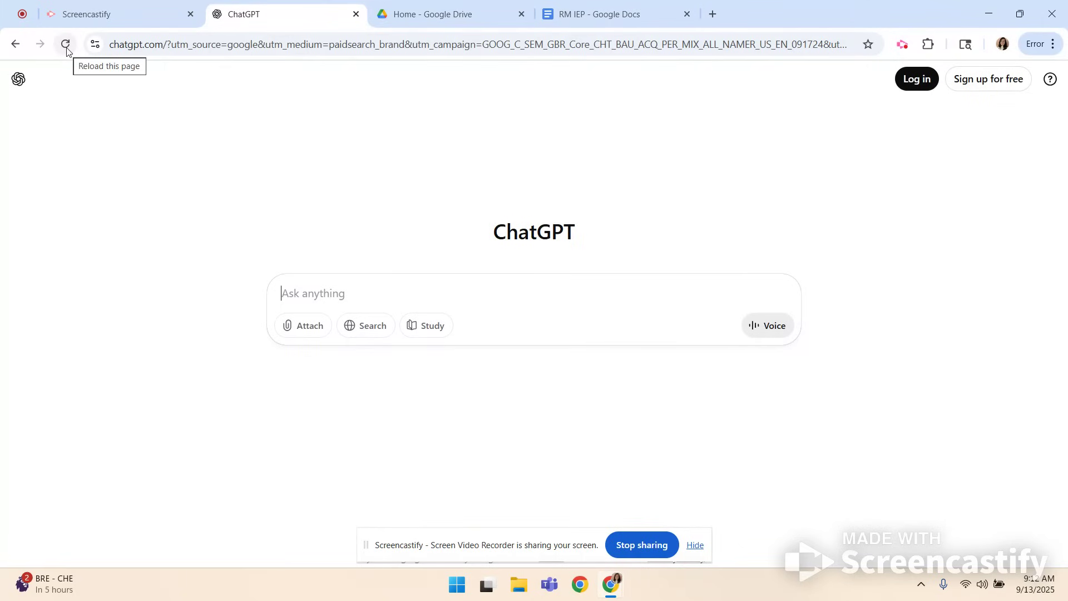
{"action": "left_click", "coordinate": [65, 45]}
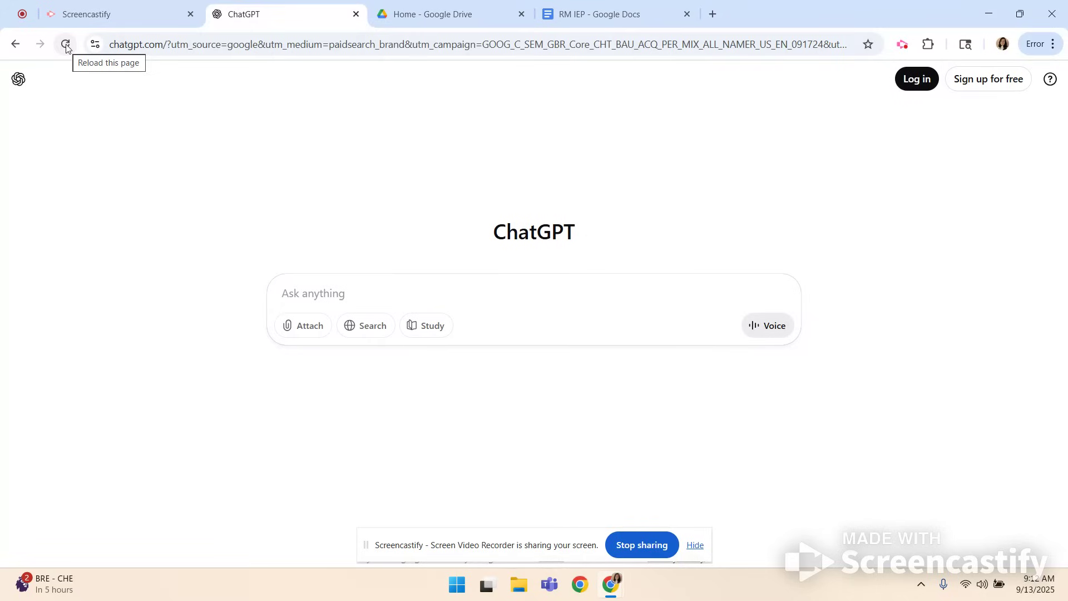
{"action": "left_click", "coordinate": [66, 47]}
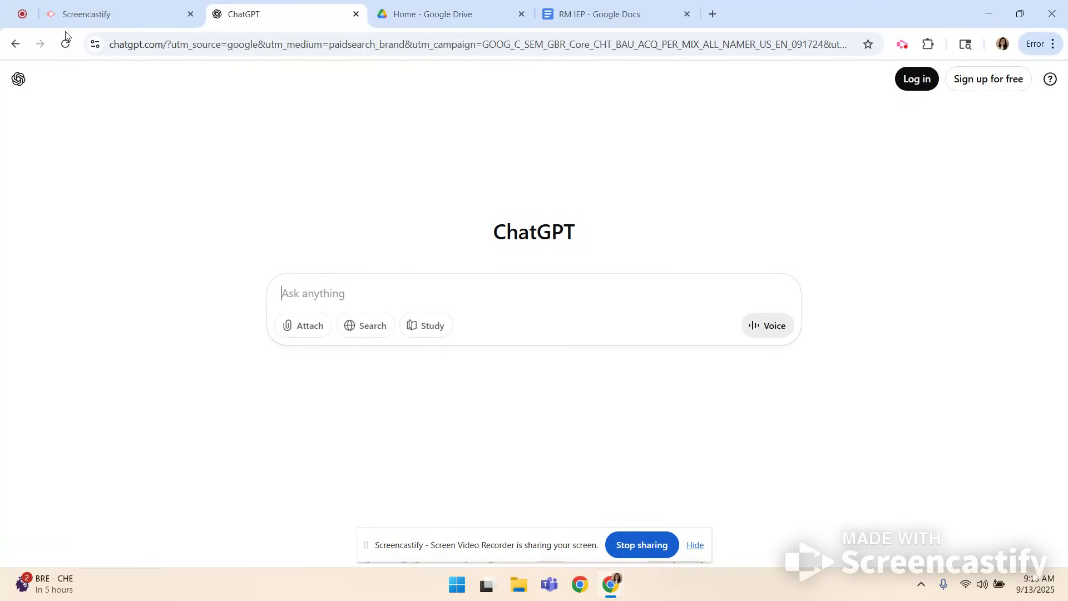
{"action": "type", "text": "Write a "}
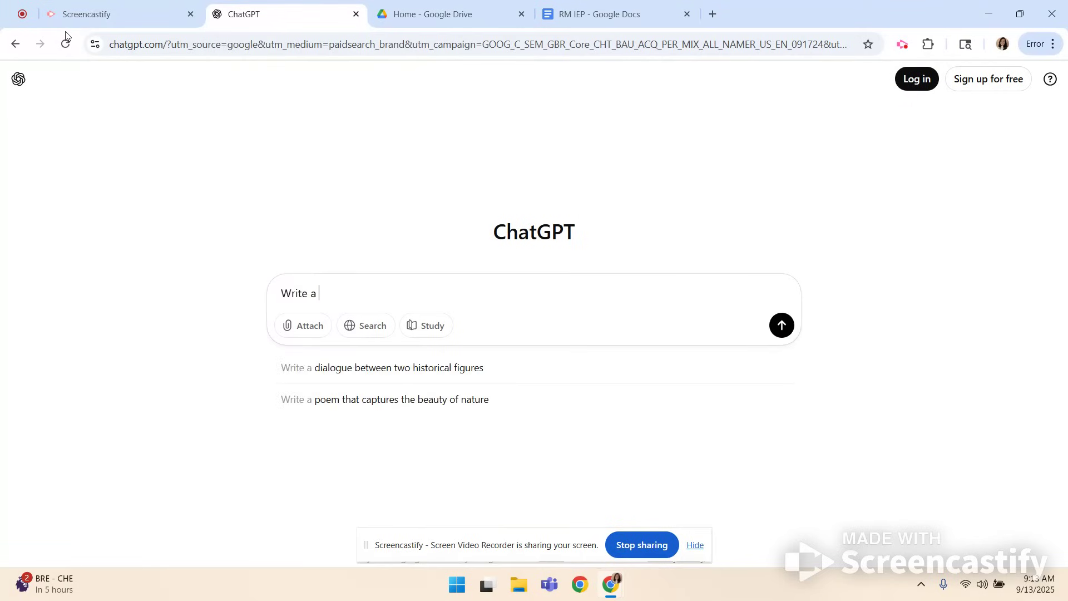
{"action": "type", "text": "go"}
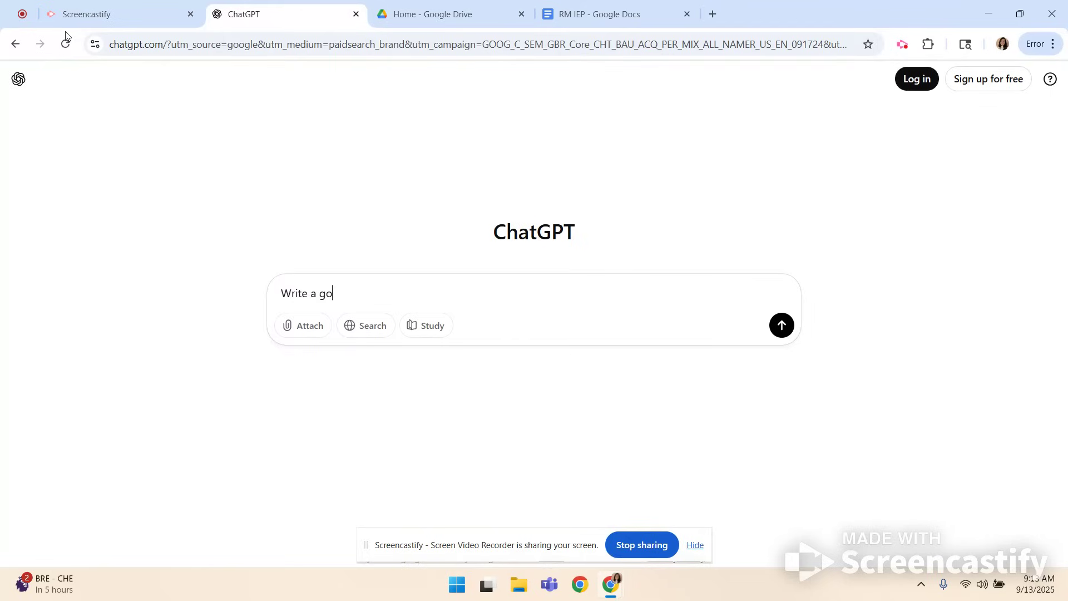
{"action": "type", "text": "al in 'from-to' format for a "}
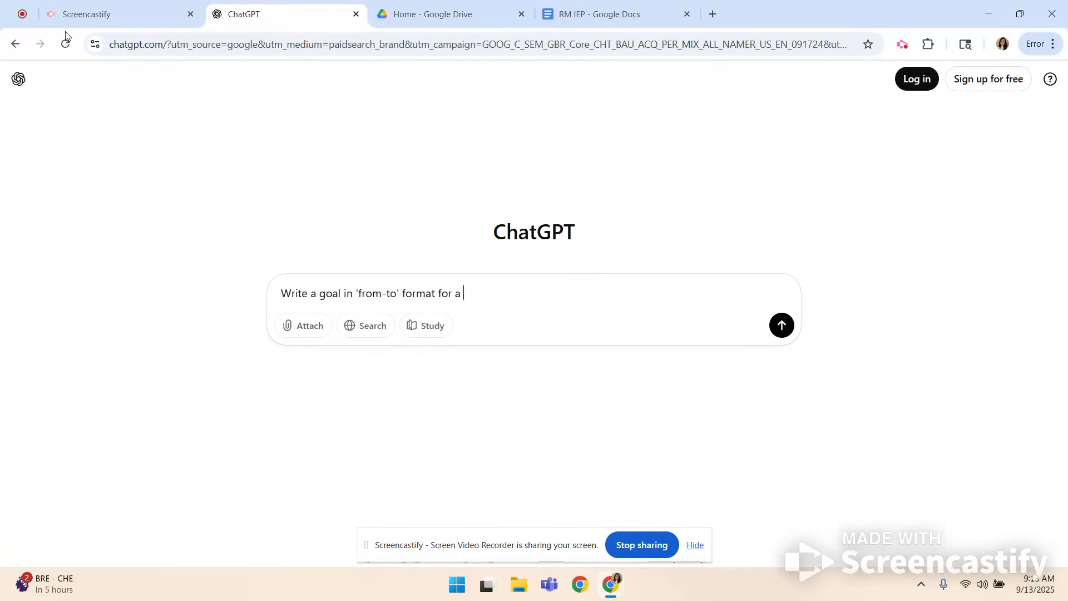
{"action": "type", "text": "student named \"Student"}
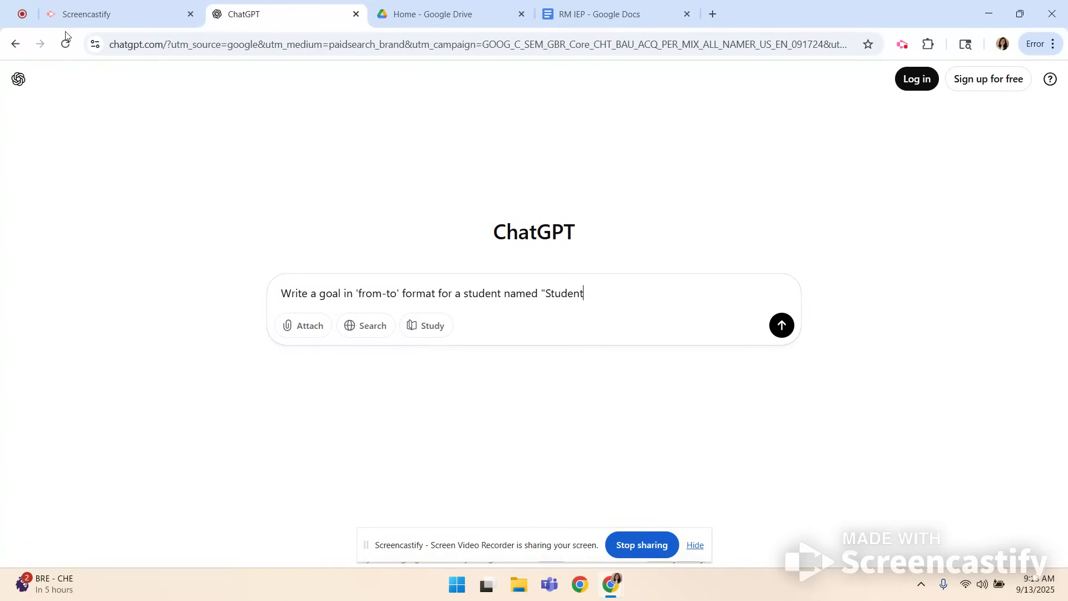
{"action": "type", "text": "\" who is working on staying on t"}
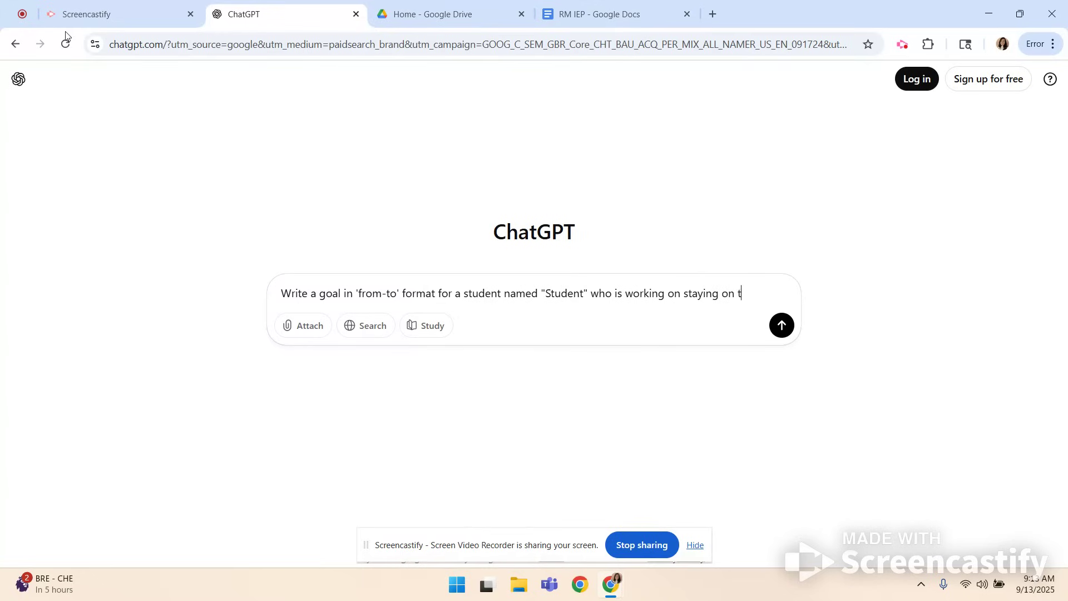
{"action": "type", "text": "opic in conver"}
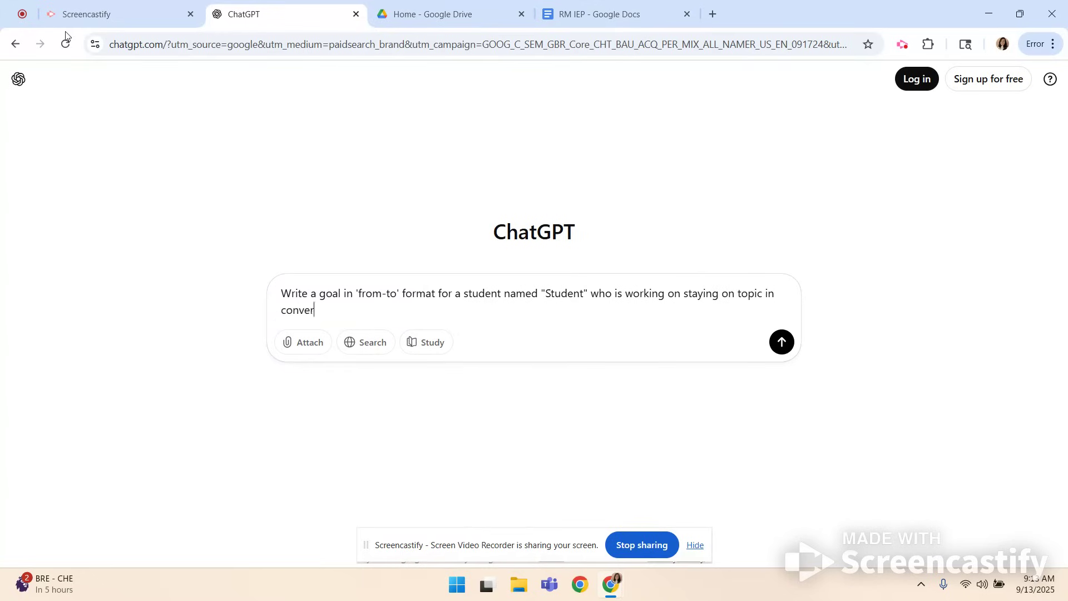
{"action": "type", "text": "esations. At this time, \"Student\" i"}
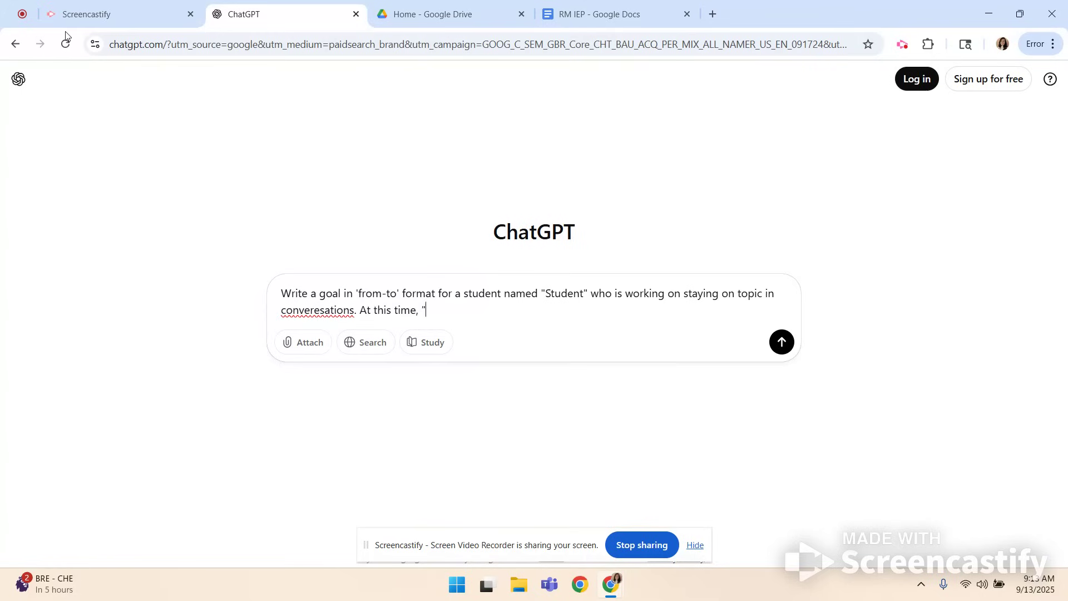
{"action": "type", "text": "s staying on topic "}
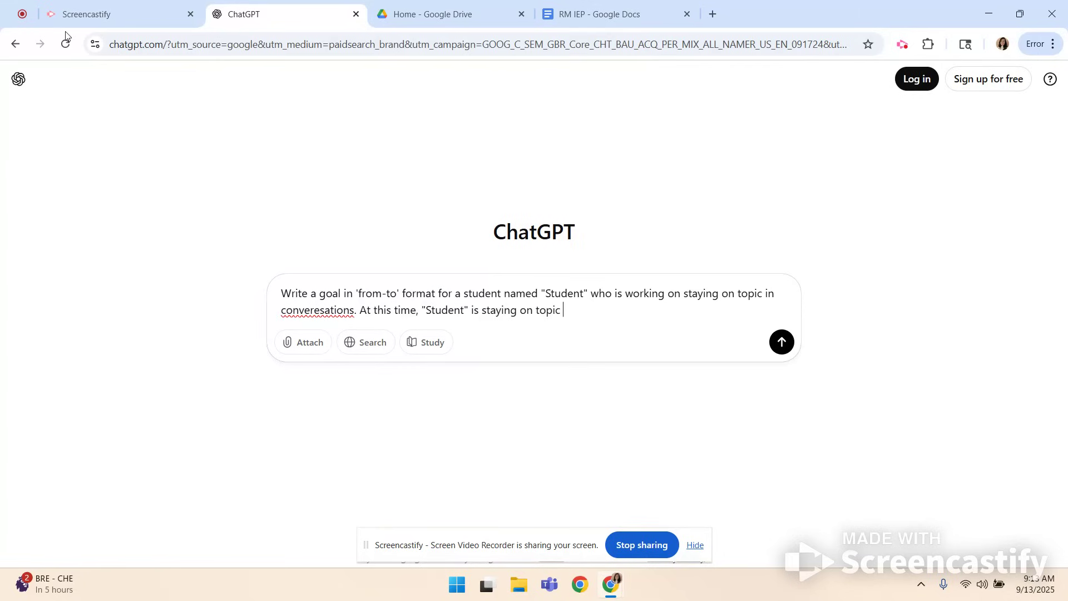
{"action": "type", "text": "on 2 out of 5 o"}
- Finish and submit the prompt for a staying-on-topic goal from 2 out of 5 observations
{"action": "key", "text": "BackSpace"}
{"action": "type", "text": "observations."}
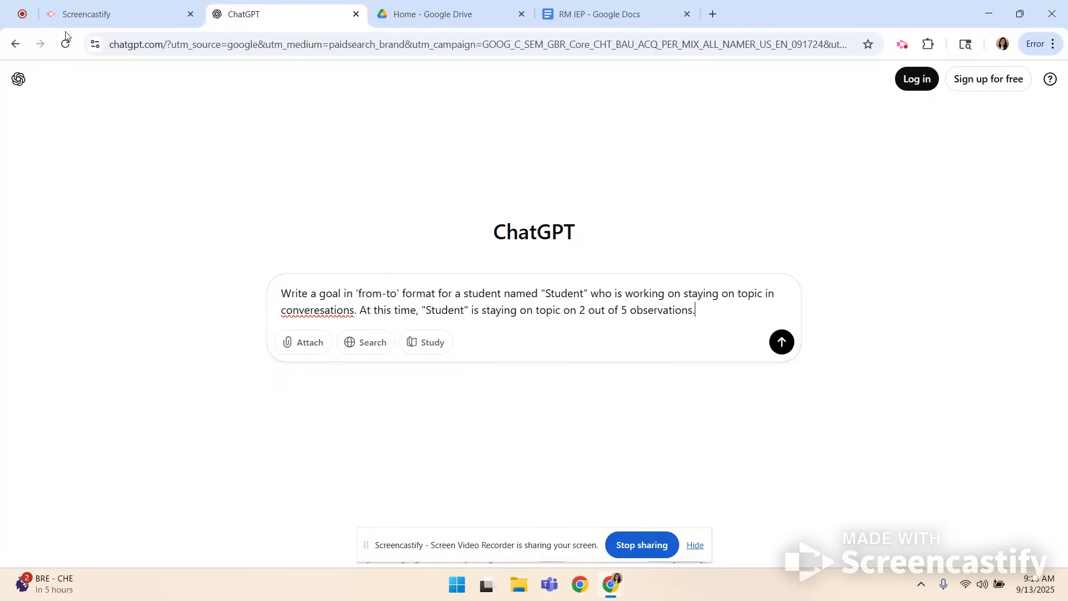
{"action": "key", "text": "Return"}
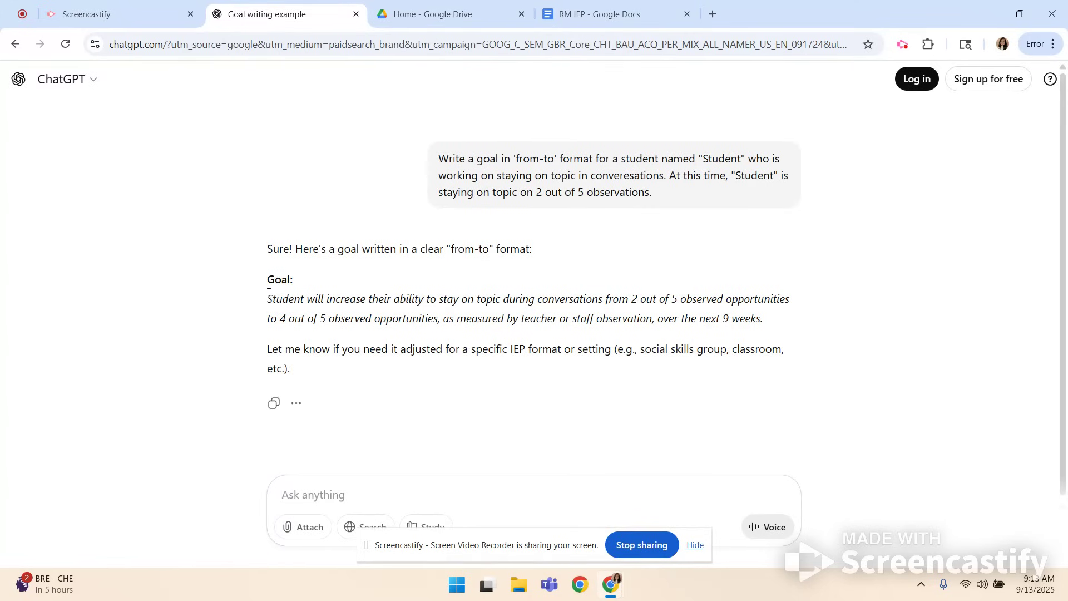
- Select the from-to staying-on-topic goal paragraph in ChatGPT's reply for copying
{"action": "left_click_drag", "start_coordinate": [270, 299], "coordinate": [777, 329]}
{"action": "key", "text": "ctrl+c"}
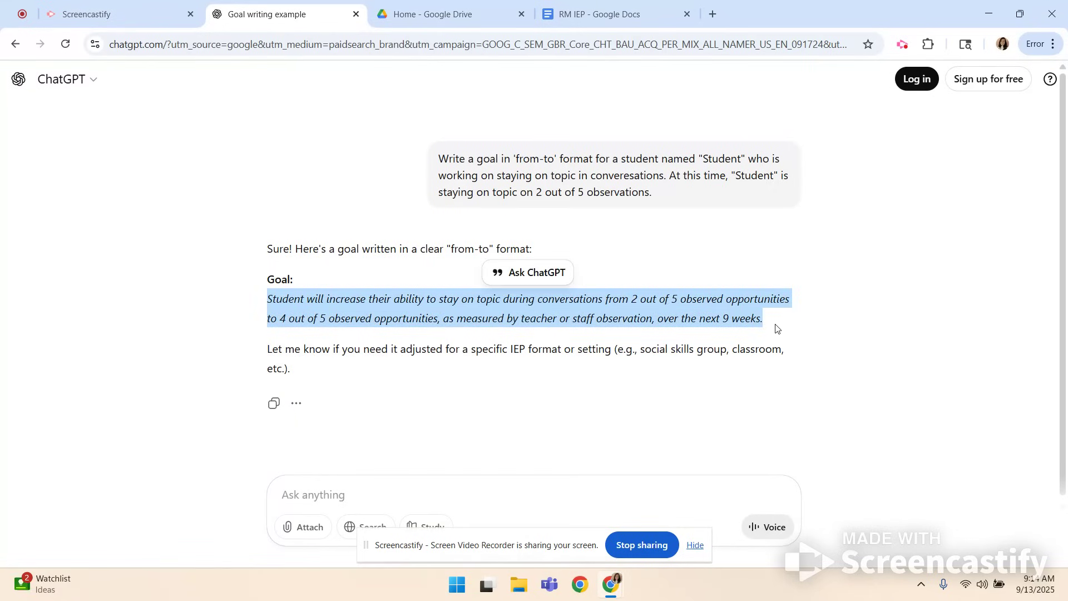
{"action": "left_click", "coordinate": [601, 19]}
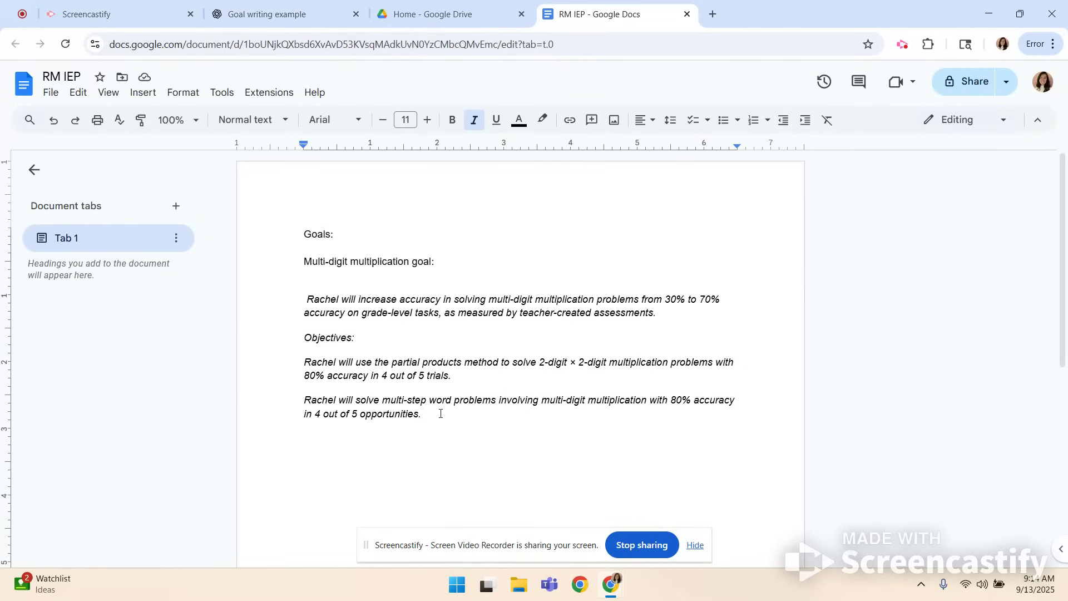
- Add a 'Conversation Skills Goal:' heading below the objectives and zoom the document to 150%
{"action": "key", "text": "Return"}
{"action": "key", "text": "Return"}
{"action": "type", "text": "Conversation "}
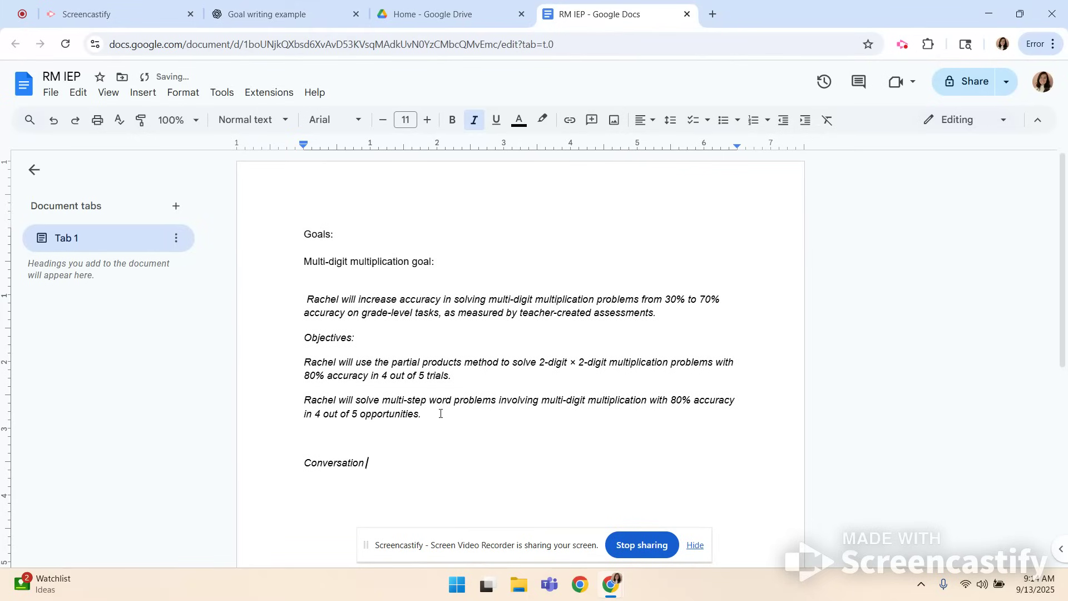
{"action": "type", "text": "Skills Goal:"}
{"action": "key", "text": "Return"}
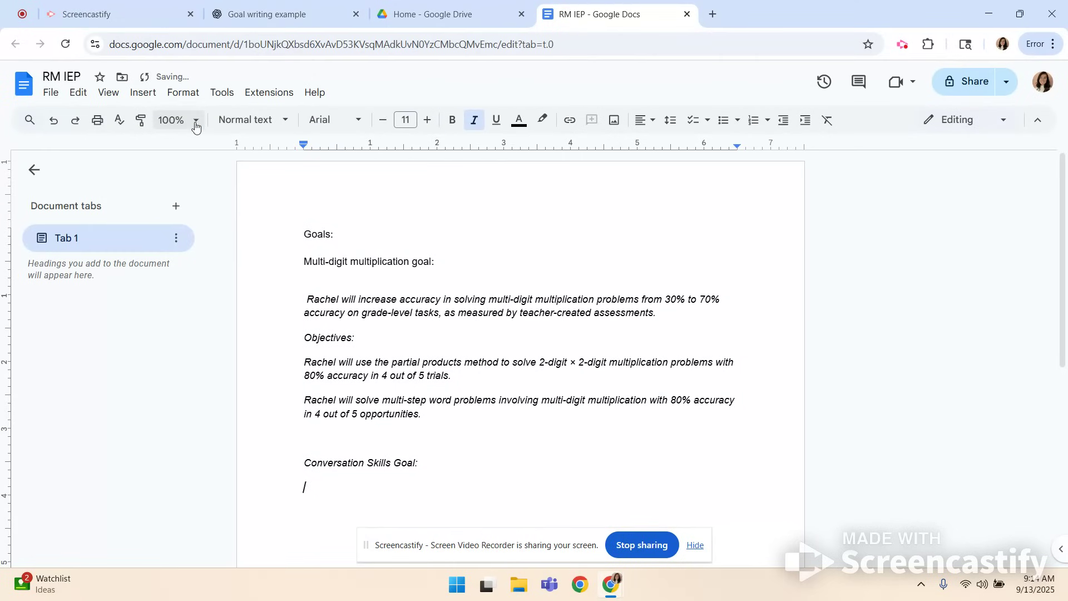
{"action": "left_click", "coordinate": [174, 119]}
{"action": "left_click", "coordinate": [174, 291]}
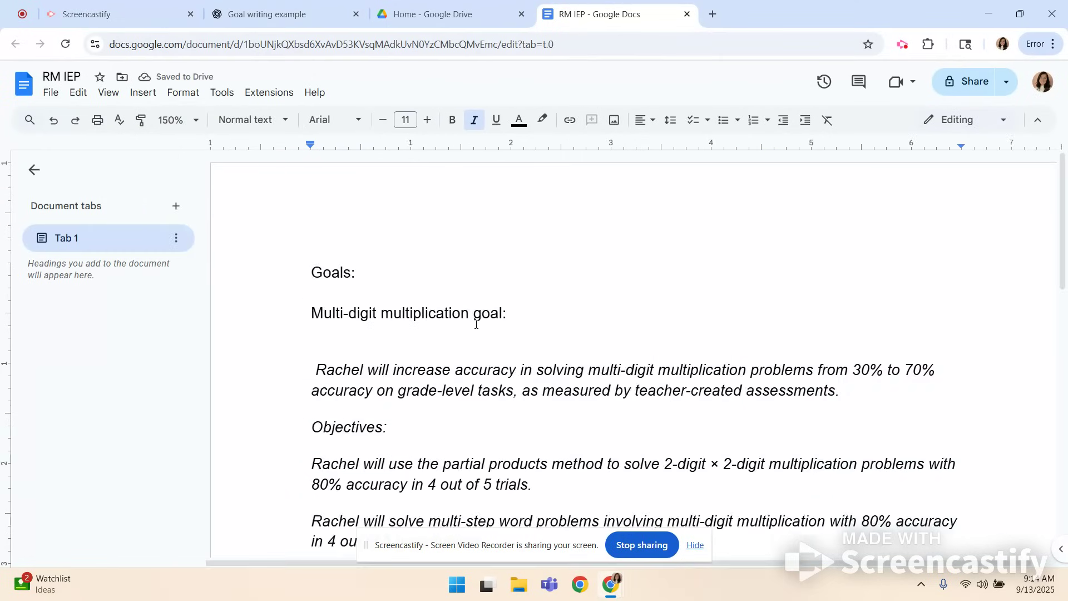
- Paste the staying-on-topic goal on the blank line under the Conversation Skills heading
{"action": "scroll", "coordinate": [476, 325], "scroll_direction": "down", "scroll_amount": 6}
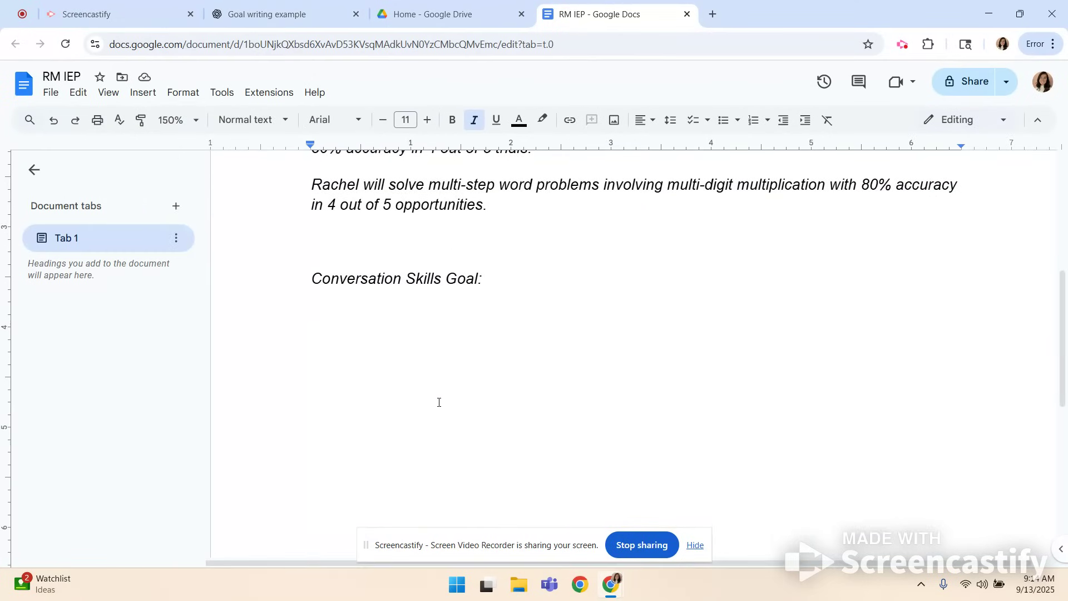
{"action": "left_click", "coordinate": [377, 358]}
{"action": "key", "text": "ctrl+v"}
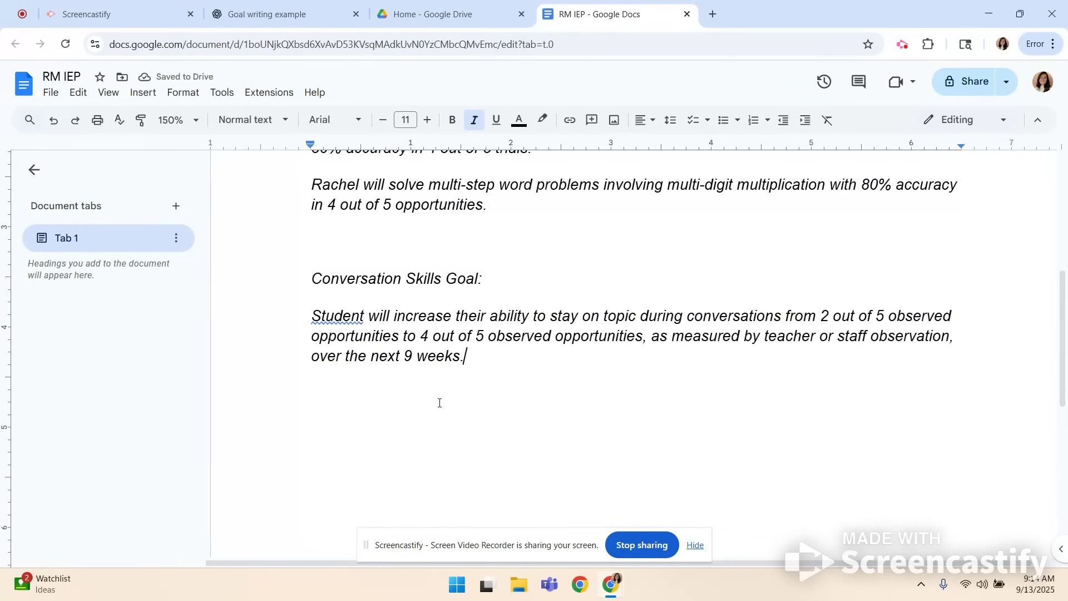
{"action": "key", "text": "Return"}
{"action": "left_click", "coordinate": [280, 18]}
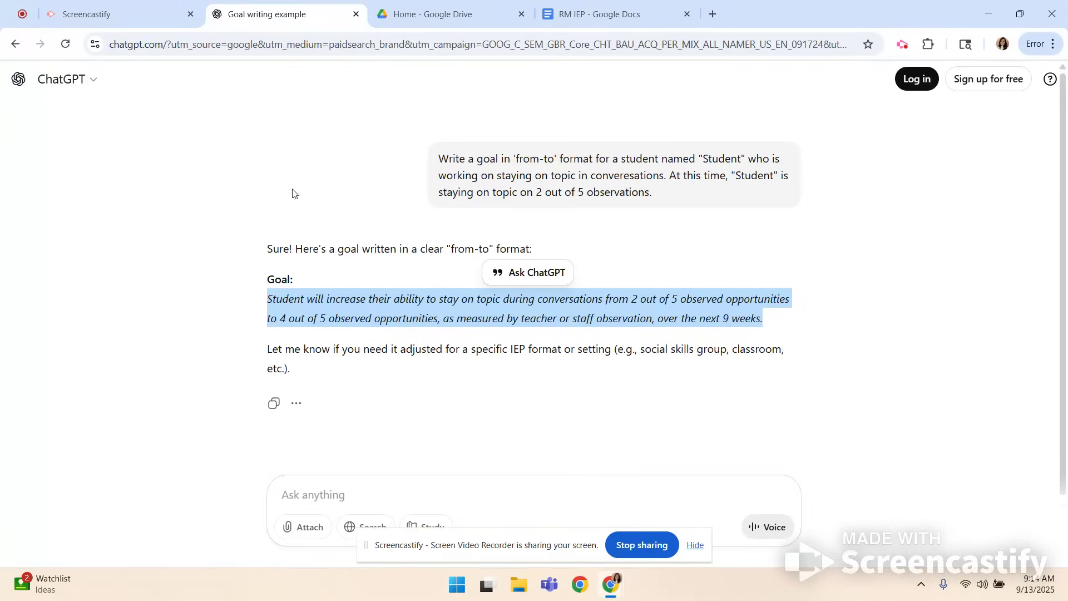
- Ask ChatGPT to compose 10 measurable, skill-based objectives for this goal, then select objective 1
{"action": "left_click", "coordinate": [298, 498]}
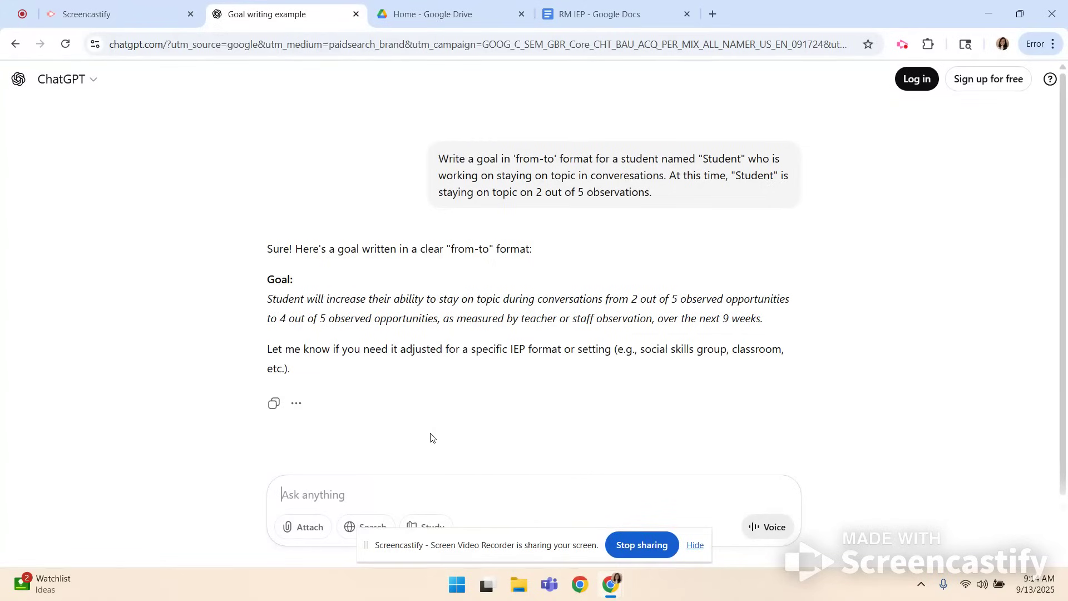
{"action": "type", "text": "Compose"}
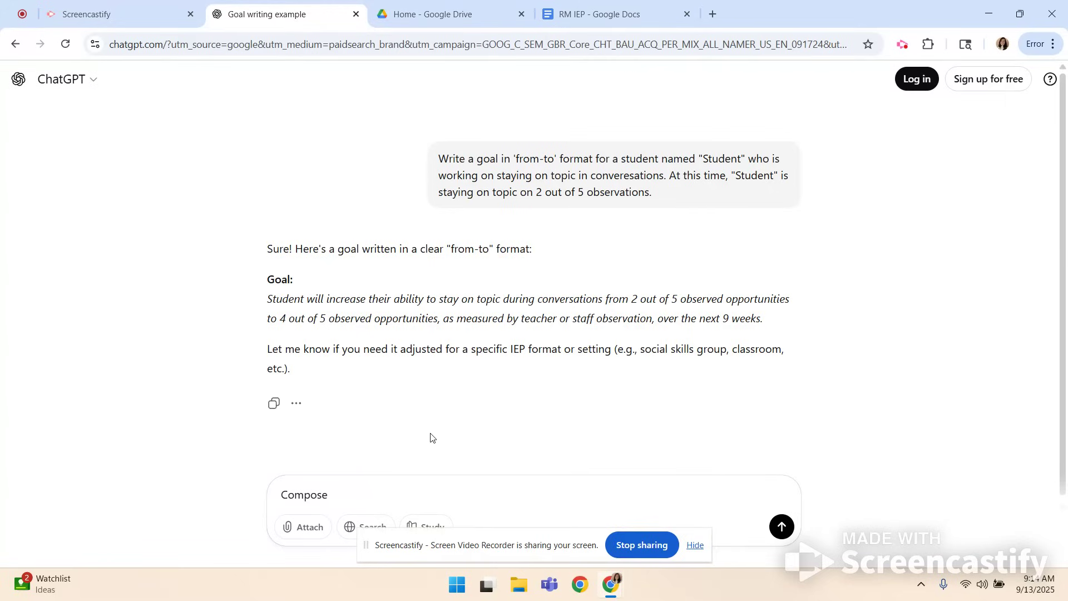
{"action": "type", "text": "10 measurable, skill-based obje"}
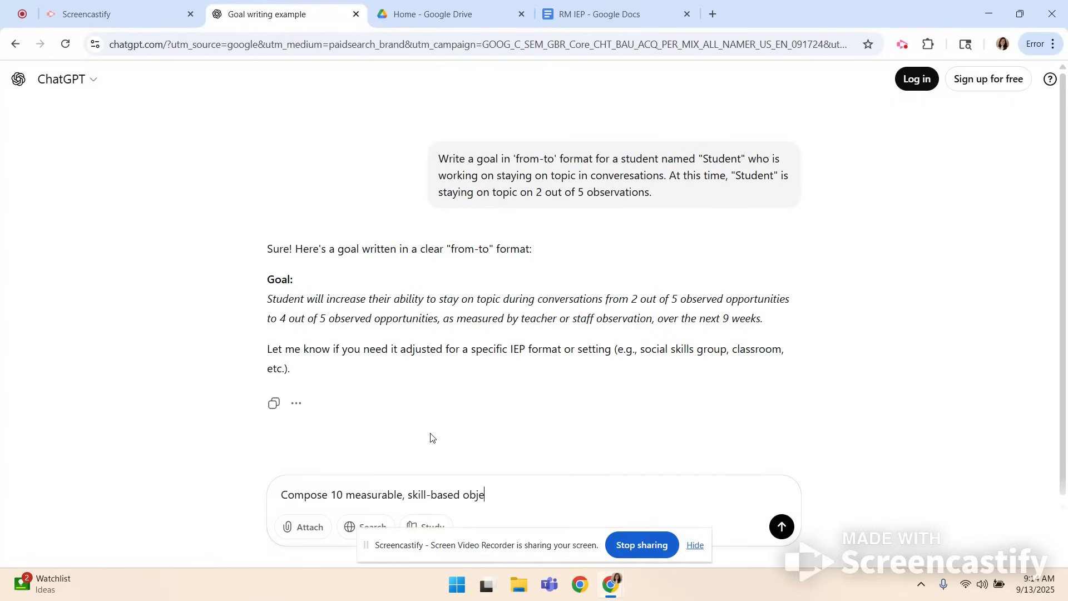
{"action": "type", "text": "ctives for this goal"}
{"action": "key", "text": "Return"}
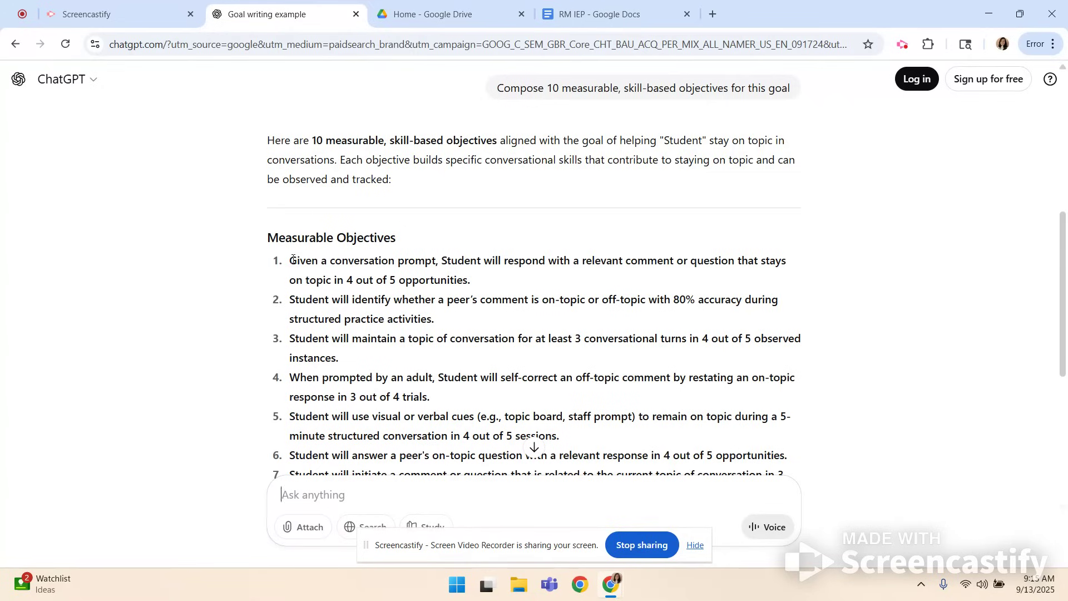
{"action": "left_click_drag", "start_coordinate": [293, 259], "coordinate": [478, 277]}
{"action": "key", "text": "ctrl+c"}
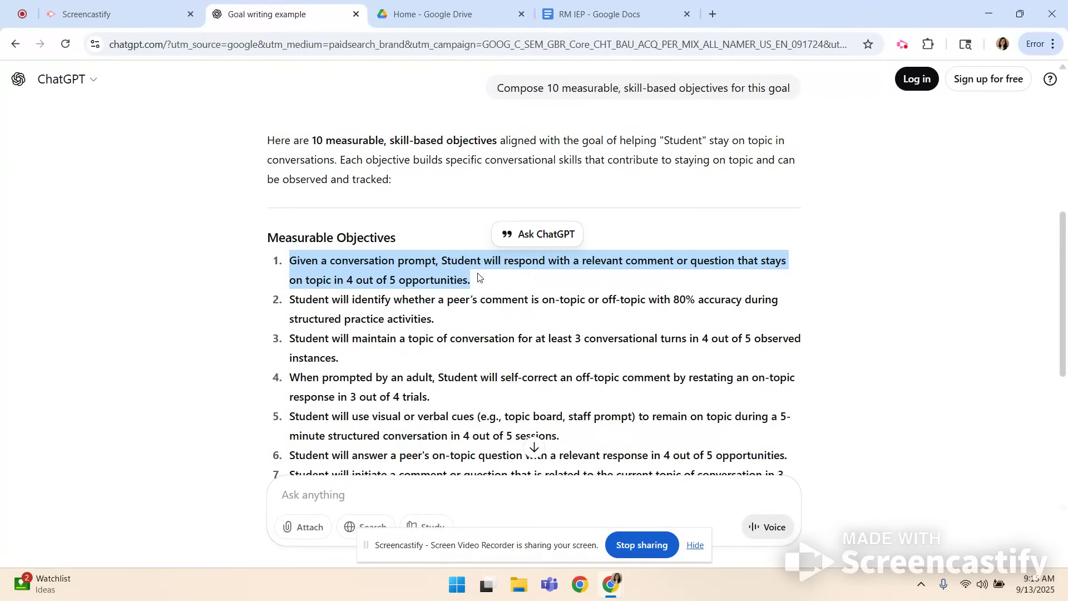
- Paste objective 1, responding to a conversation prompt, into RM IEP below the conversation goal
{"action": "left_click", "coordinate": [1020, 13]}
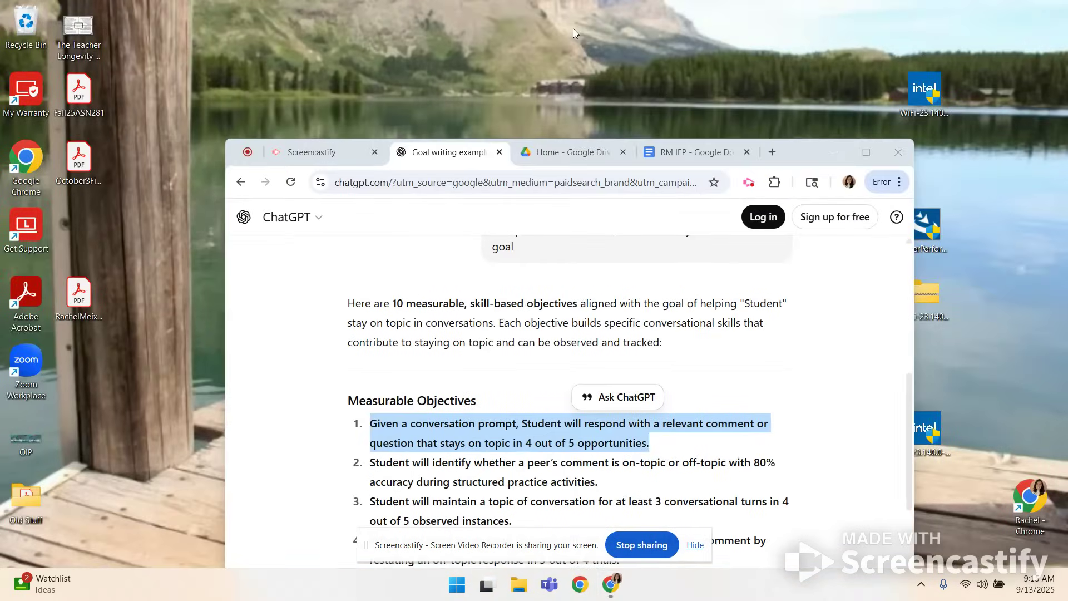
{"action": "left_click", "coordinate": [867, 156]}
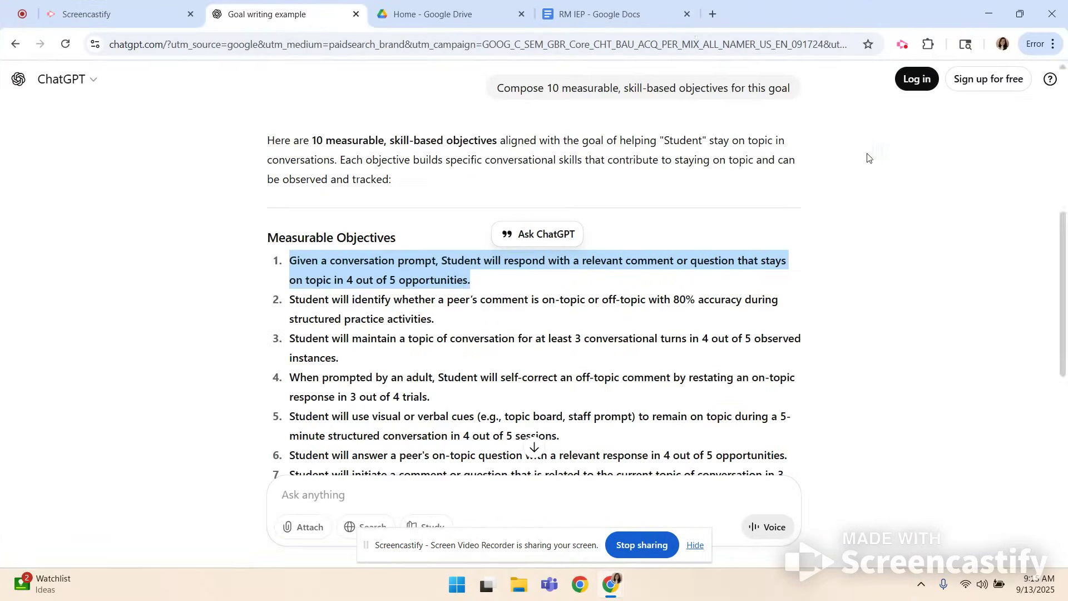
{"action": "left_click", "coordinate": [577, 17]}
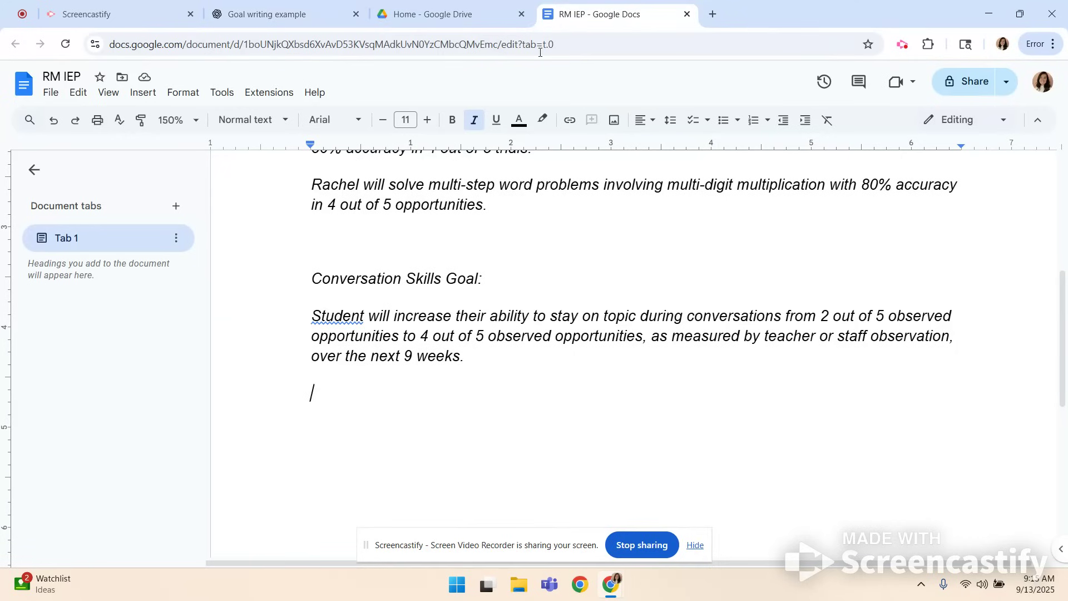
{"action": "key", "text": "ctrl+v"}
{"action": "key", "text": "Return"}
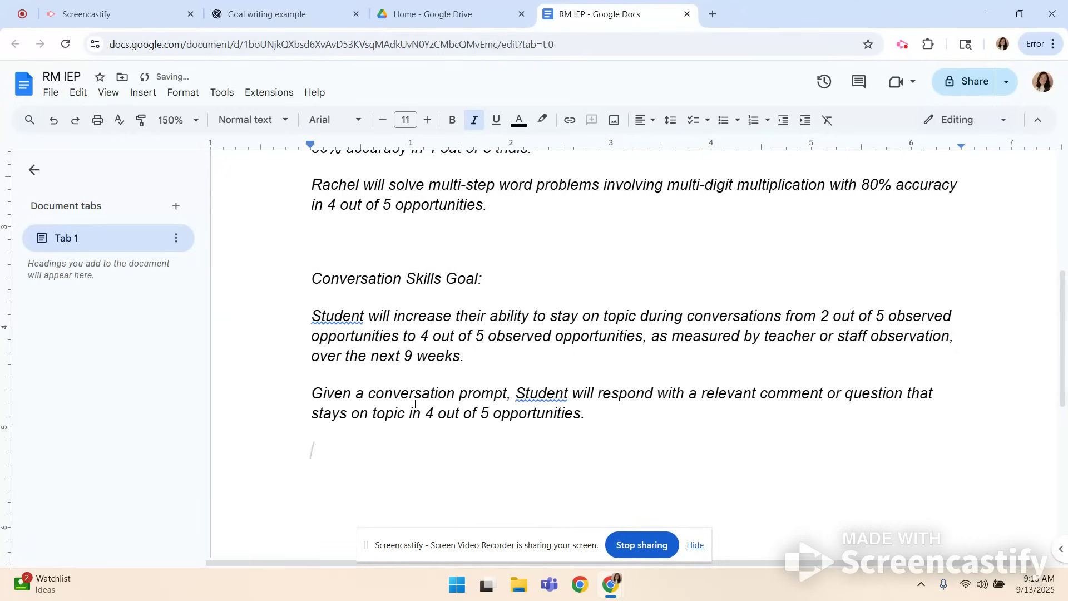
{"action": "left_click", "coordinate": [289, 17]}
{"action": "scroll", "coordinate": [434, 380], "scroll_direction": "down", "scroll_amount": 2}
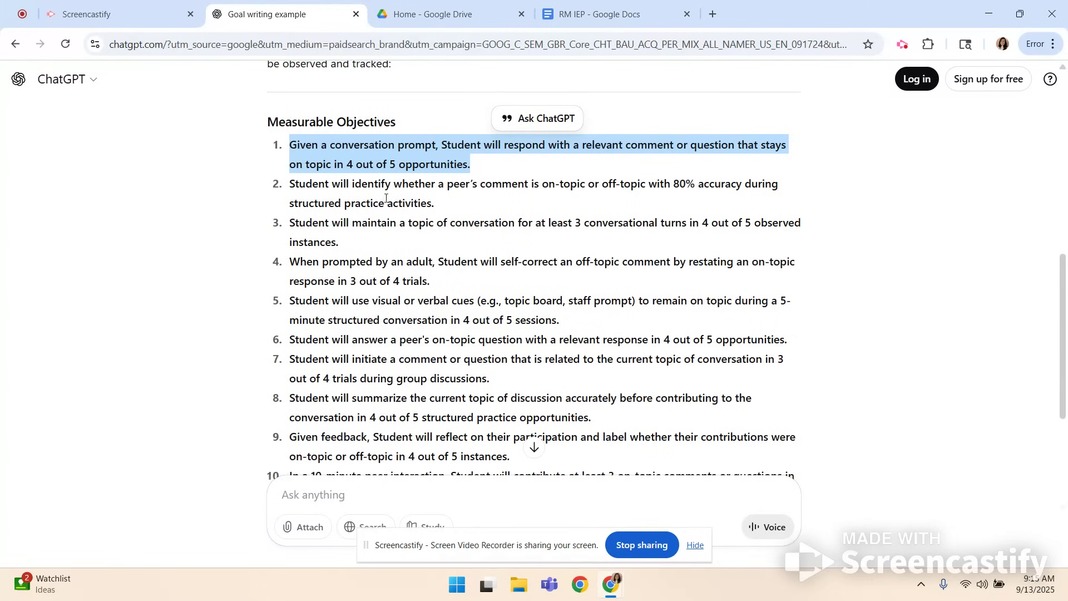
{"action": "left_click", "coordinate": [501, 204]}
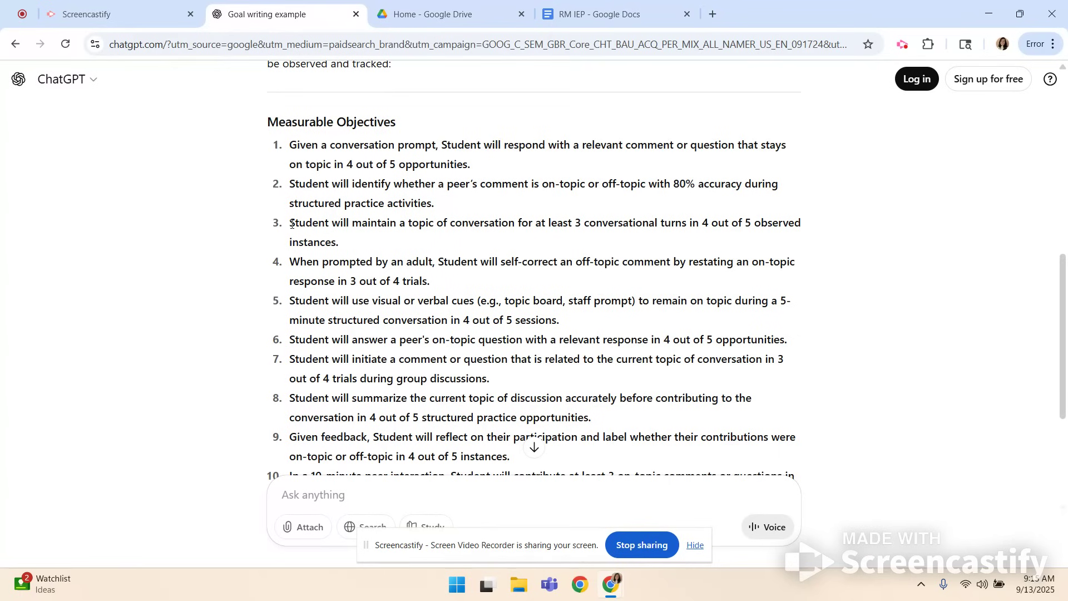
- Paste objective 3, maintaining a topic for at least 3 conversational turns, into RM IEP
{"action": "left_click_drag", "start_coordinate": [293, 221], "coordinate": [340, 241]}
{"action": "key", "text": "ctrl+c"}
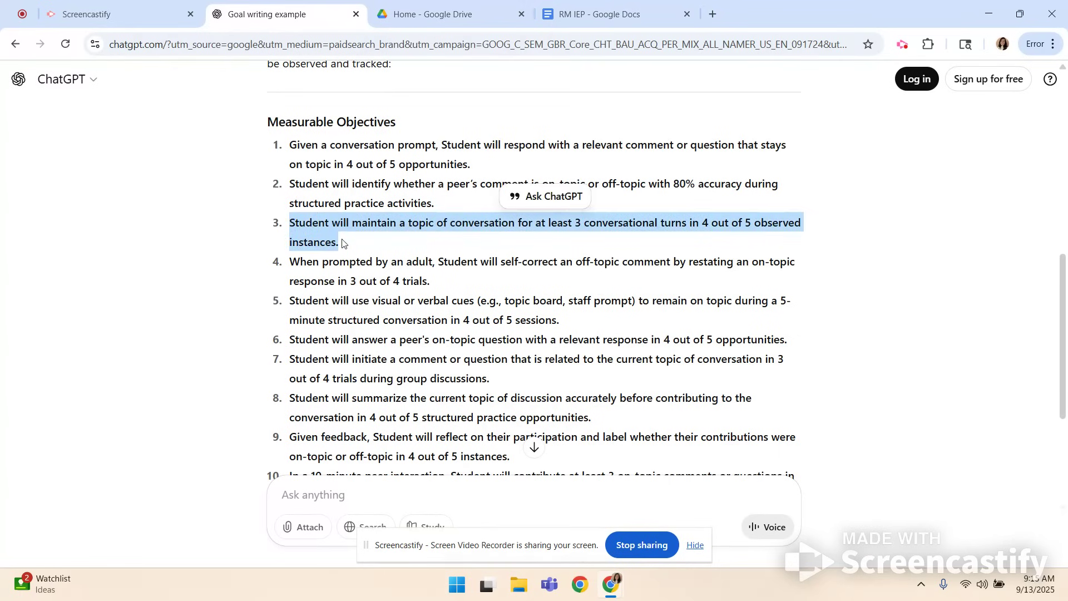
{"action": "left_click", "coordinate": [563, 22]}
{"action": "key", "text": "ctrl+v"}
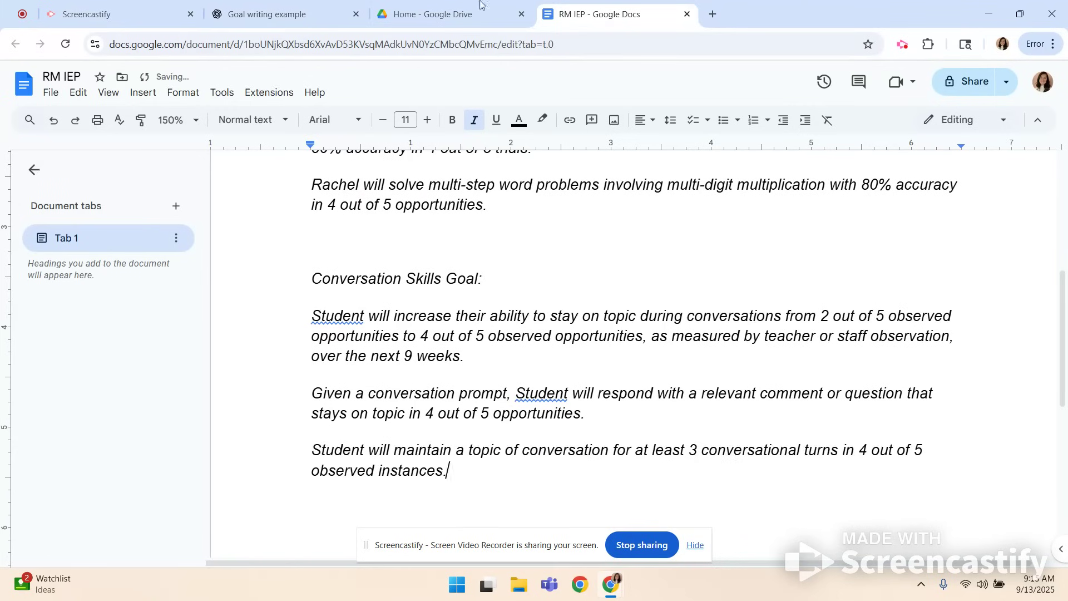
{"action": "left_click", "coordinate": [290, 16]}
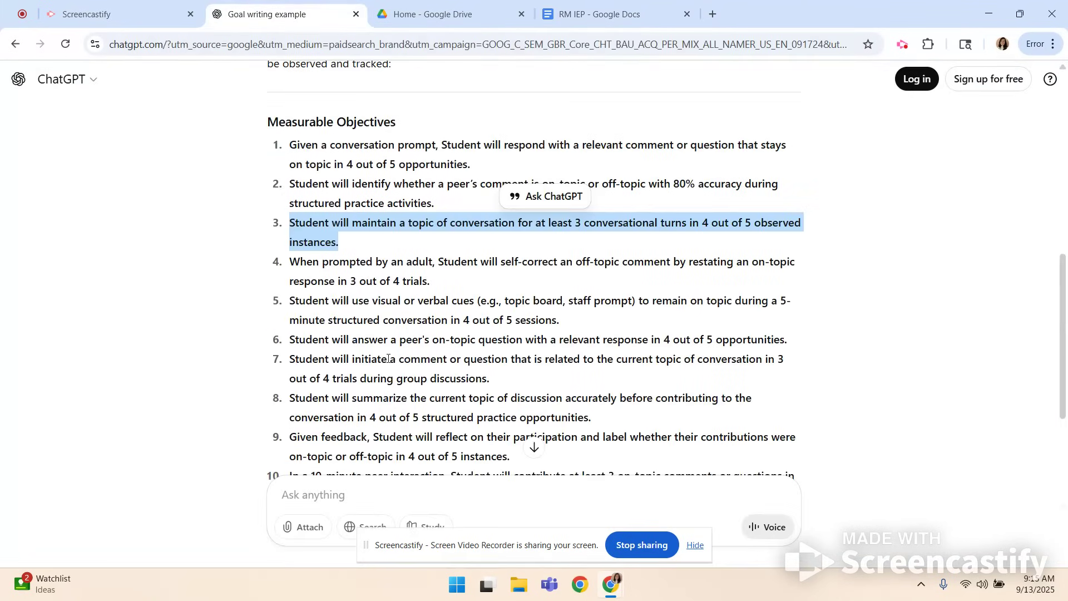
{"action": "scroll", "coordinate": [388, 359], "scroll_direction": "down", "scroll_amount": 3}
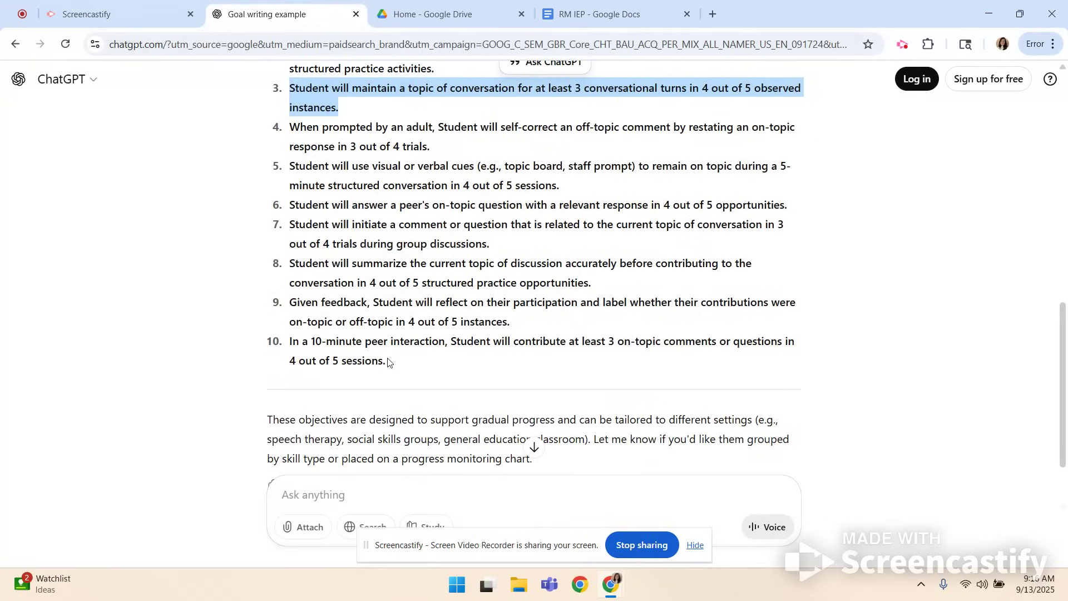
{"action": "scroll", "coordinate": [388, 362], "scroll_direction": "up", "scroll_amount": 2}
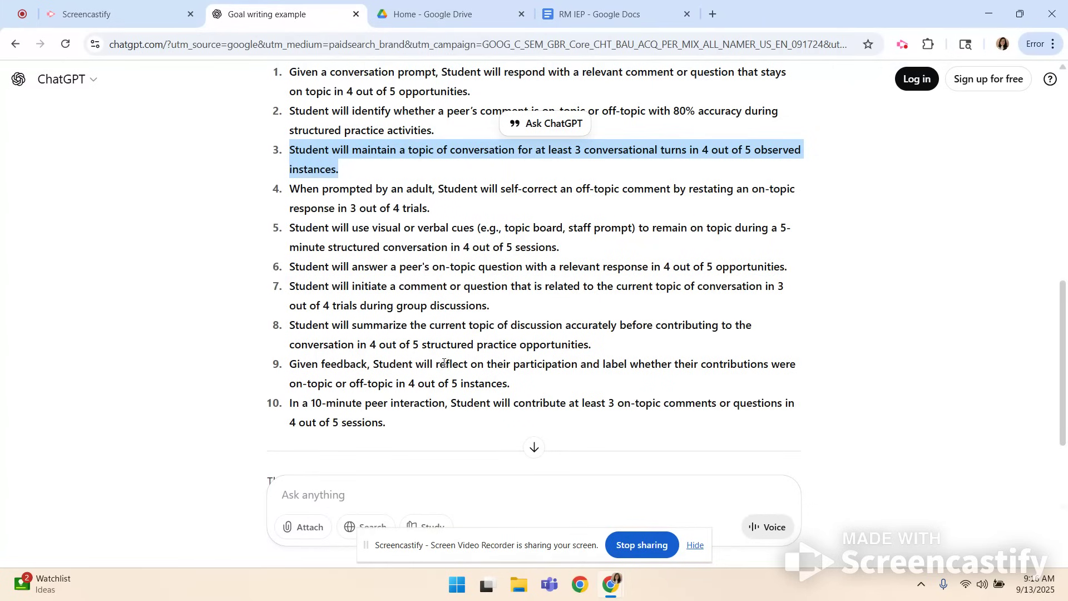
{"action": "scroll", "coordinate": [466, 325], "scroll_direction": "up", "scroll_amount": 1}
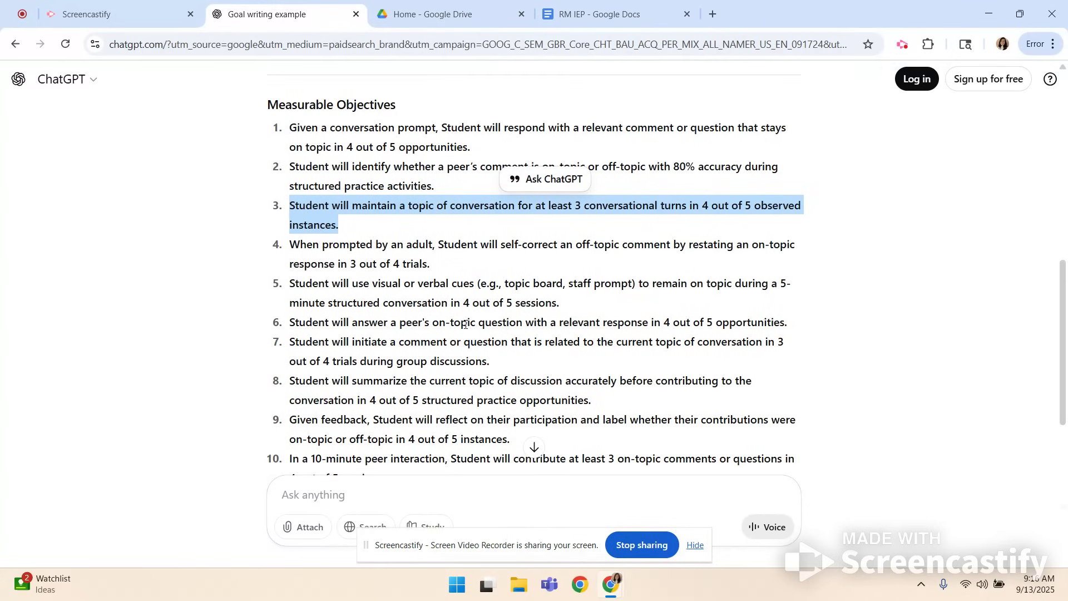
{"action": "scroll", "coordinate": [465, 324], "scroll_direction": "up", "scroll_amount": 1}
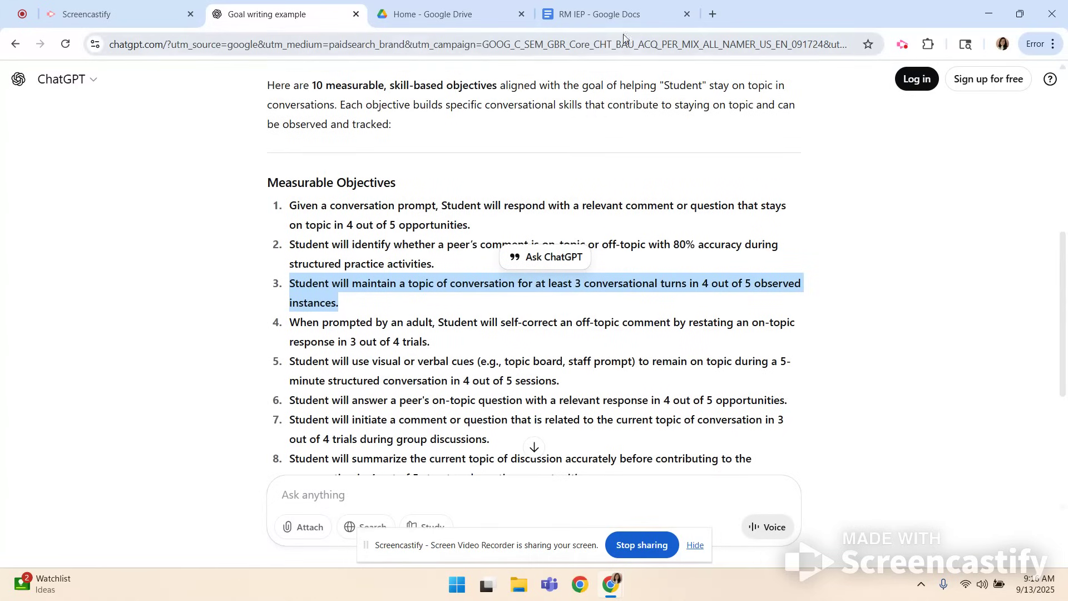
{"action": "left_click", "coordinate": [602, 20]}
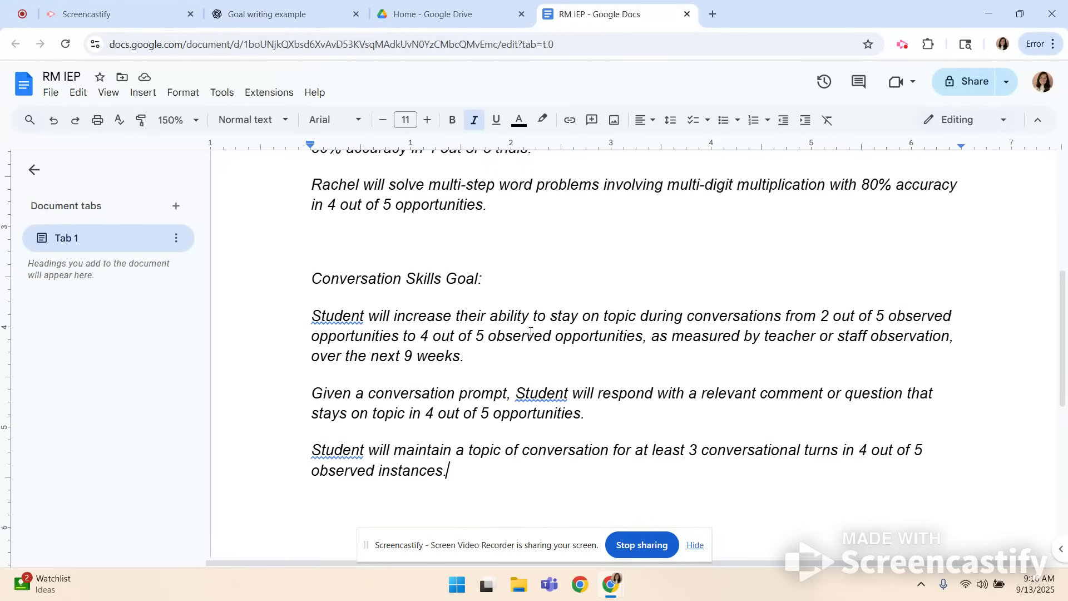
- Use Find and replace to change every 'Student' in RM IEP to 'Rachel'
{"action": "scroll", "coordinate": [531, 335], "scroll_direction": "down", "scroll_amount": 2}
{"action": "scroll", "coordinate": [532, 336], "scroll_direction": "up", "scroll_amount": 2}
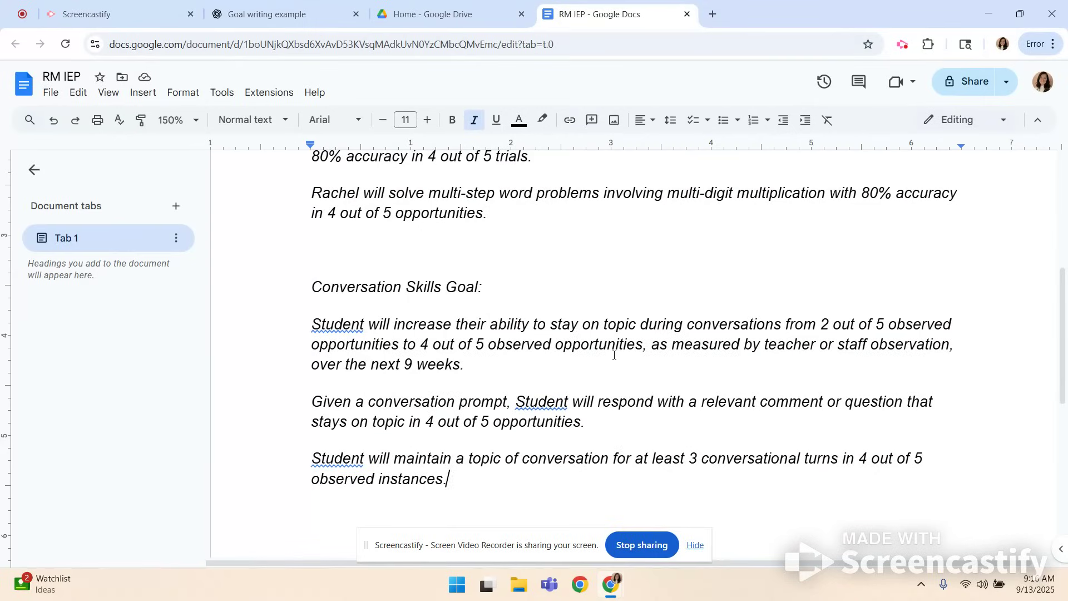
{"action": "key", "text": "ctrl+f"}
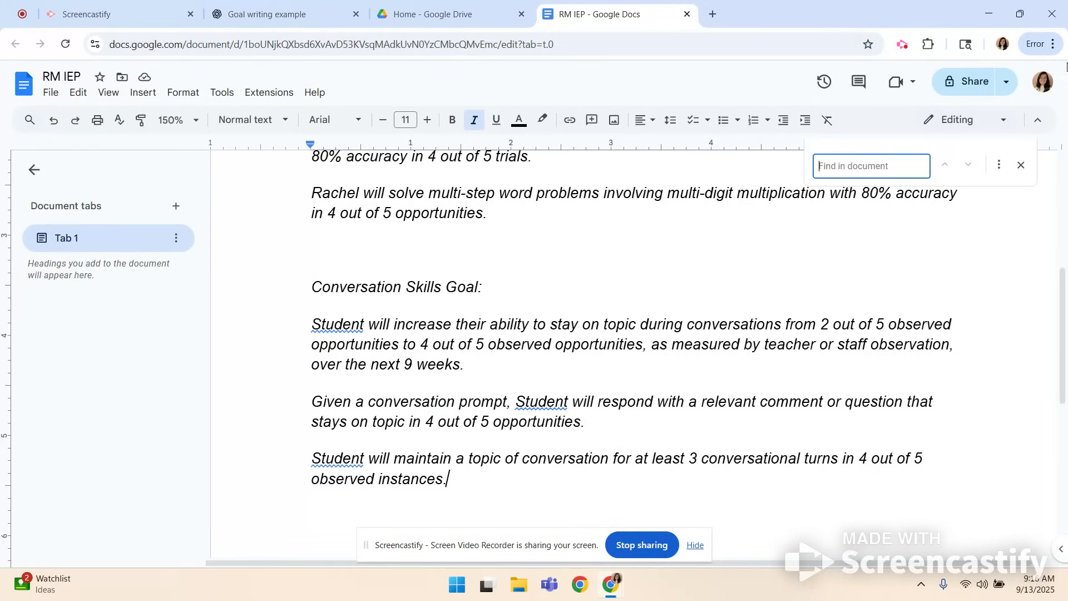
{"action": "left_click", "coordinate": [999, 164]}
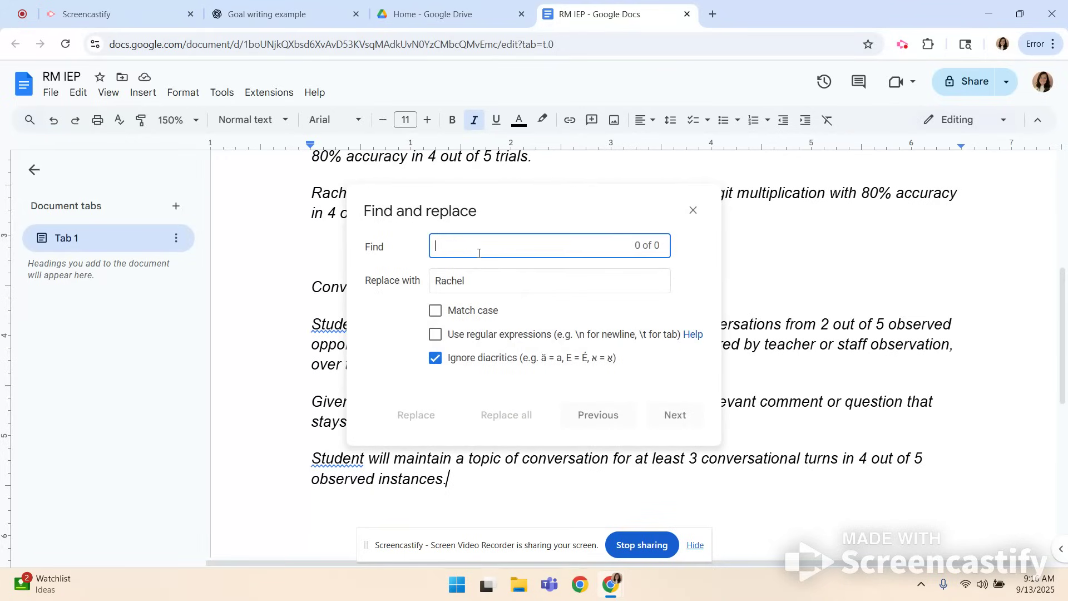
{"action": "type", "text": "Stu"}
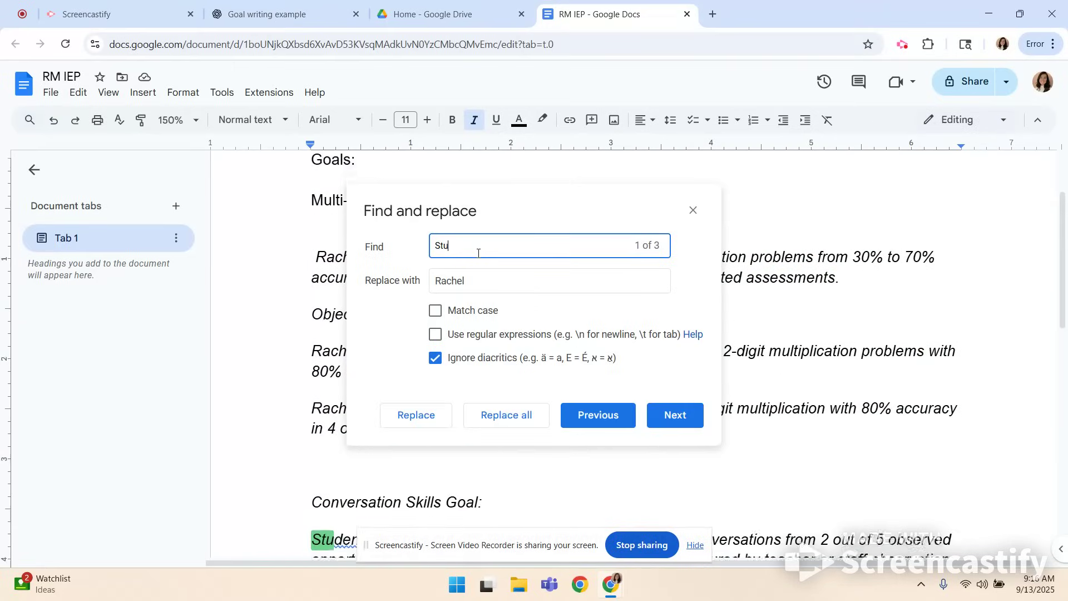
{"action": "type", "text": "dent"}
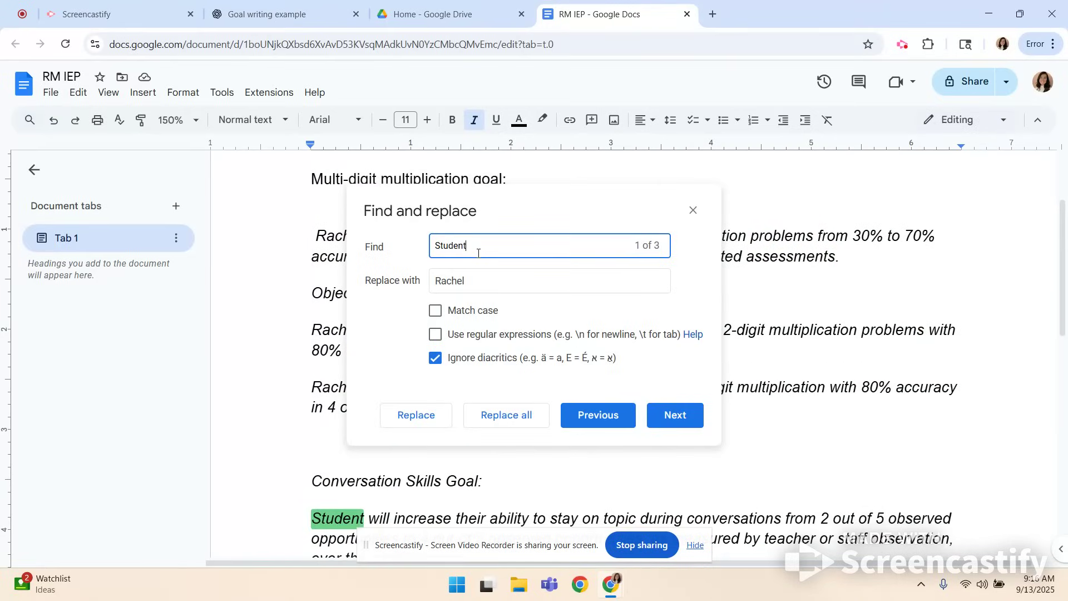
{"action": "left_click", "coordinate": [499, 420]}
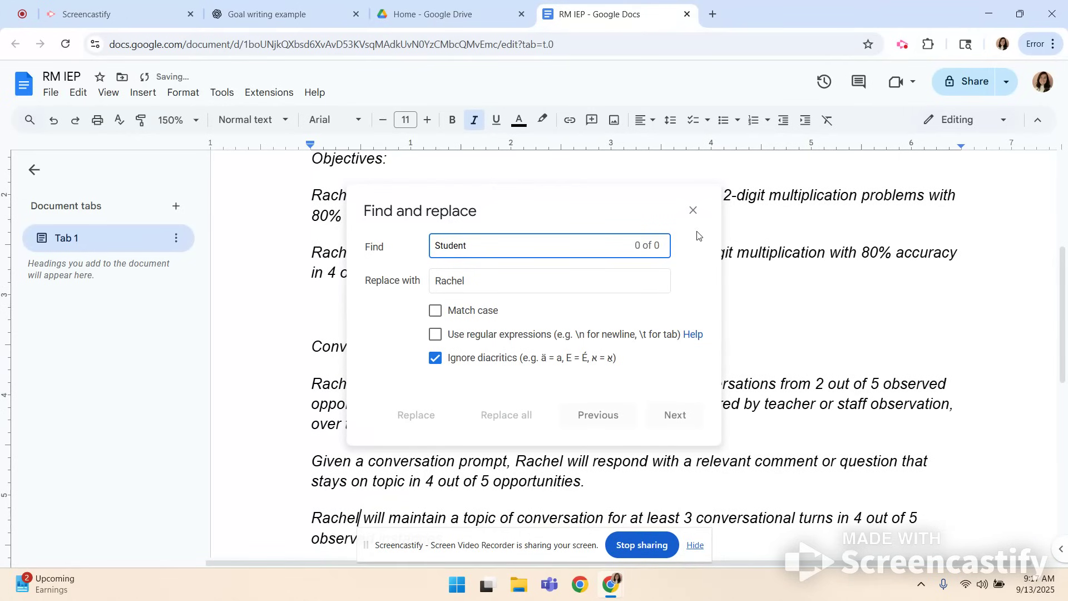
- Close the Find and replace box and review both goals and their objectives naming Rachel
{"action": "right_click", "coordinate": [693, 214]}
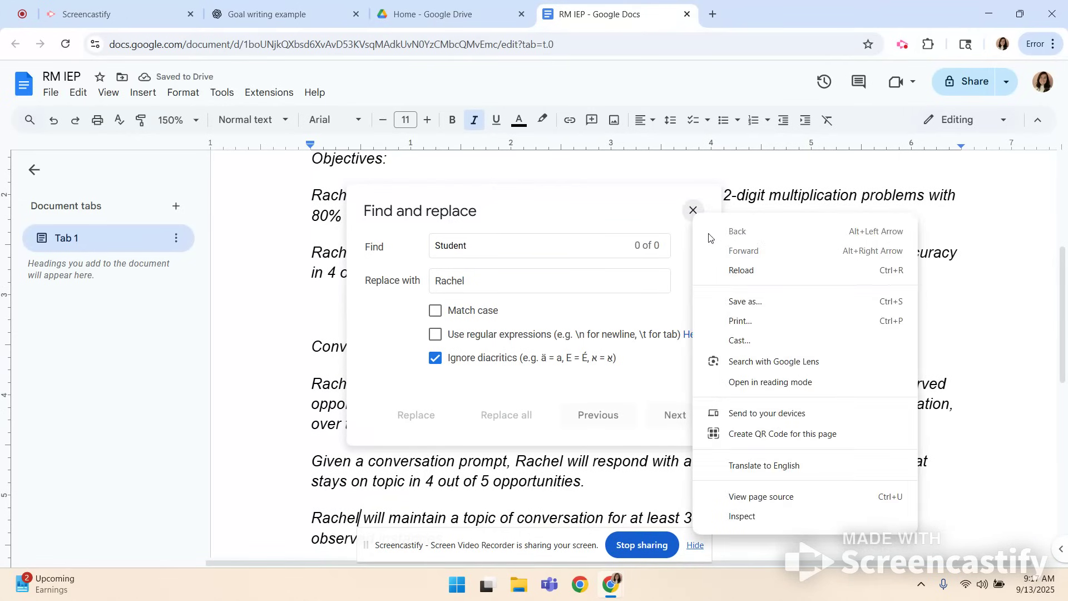
{"action": "left_click", "coordinate": [693, 210]}
{"action": "scroll", "coordinate": [553, 382], "scroll_direction": "down", "scroll_amount": 2}
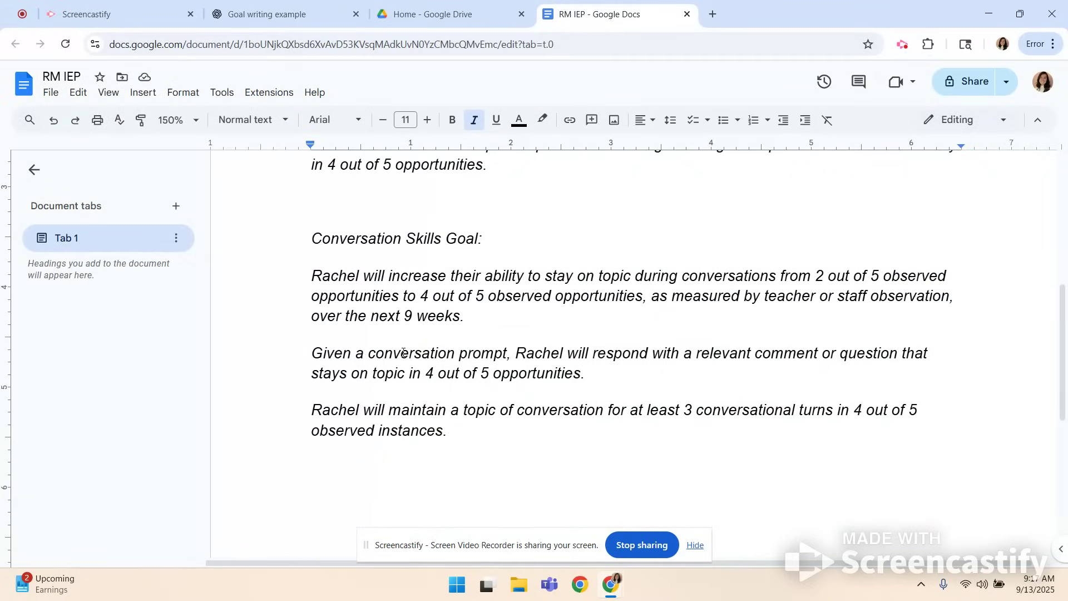
{"action": "scroll", "coordinate": [403, 353], "scroll_direction": "up", "scroll_amount": 4}
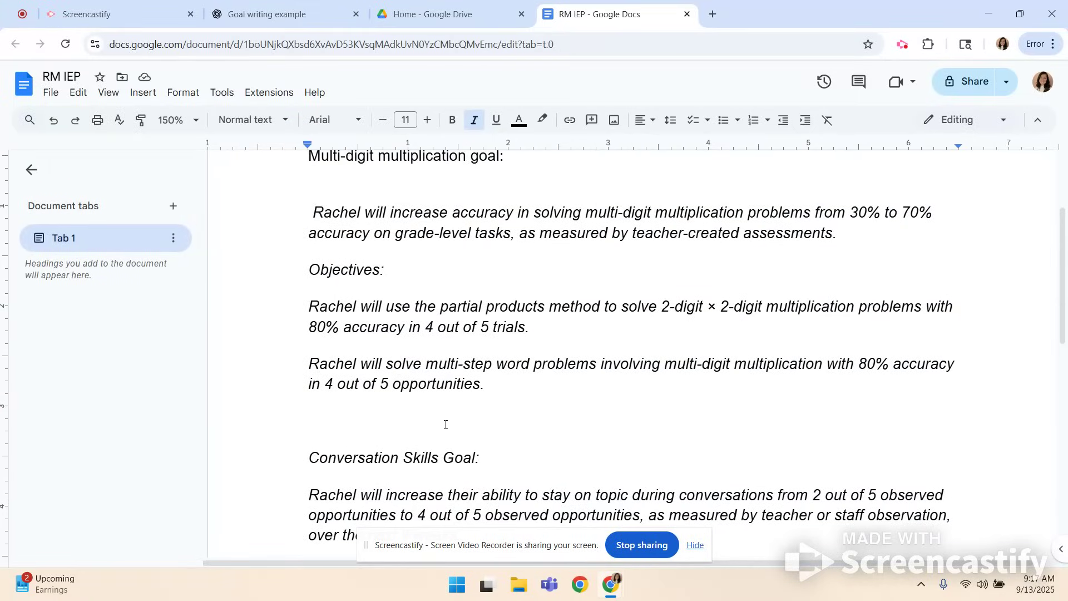
{"action": "scroll", "coordinate": [446, 425], "scroll_direction": "down", "scroll_amount": 1}
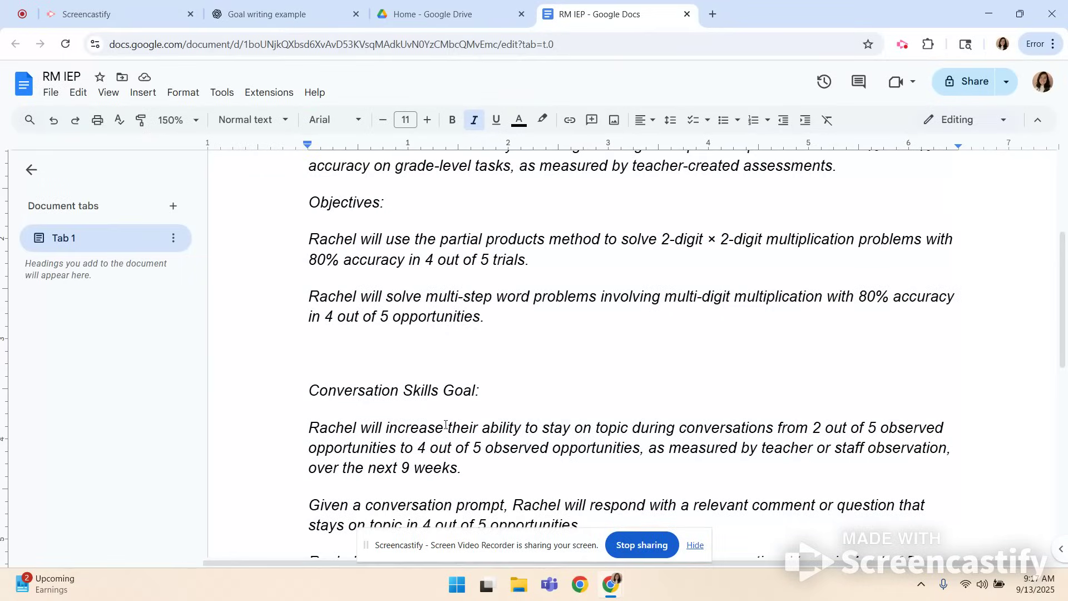
{"action": "scroll", "coordinate": [445, 424], "scroll_direction": "down", "scroll_amount": 2}
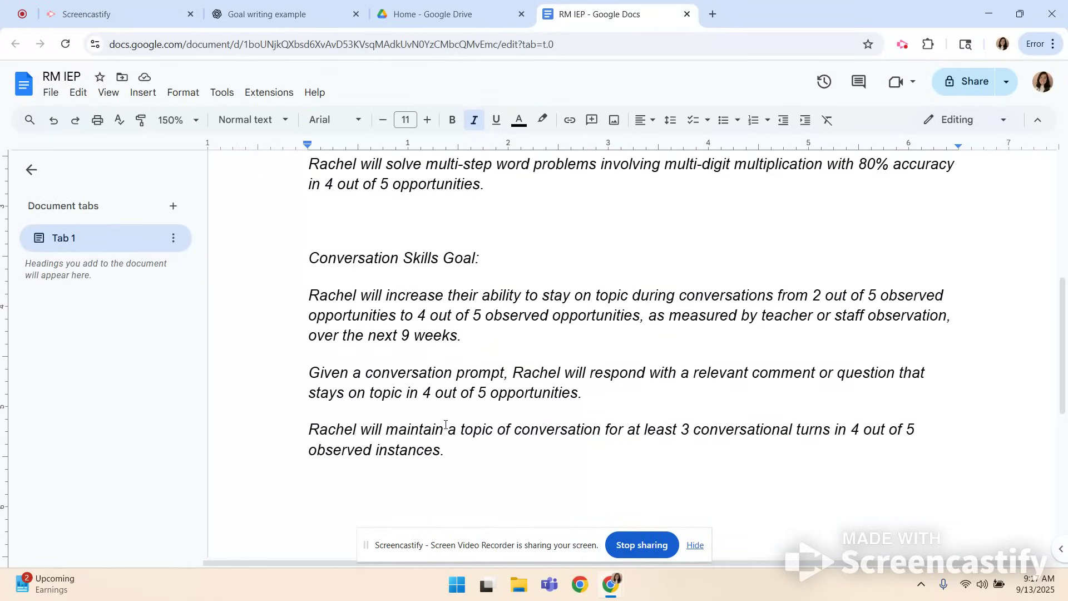